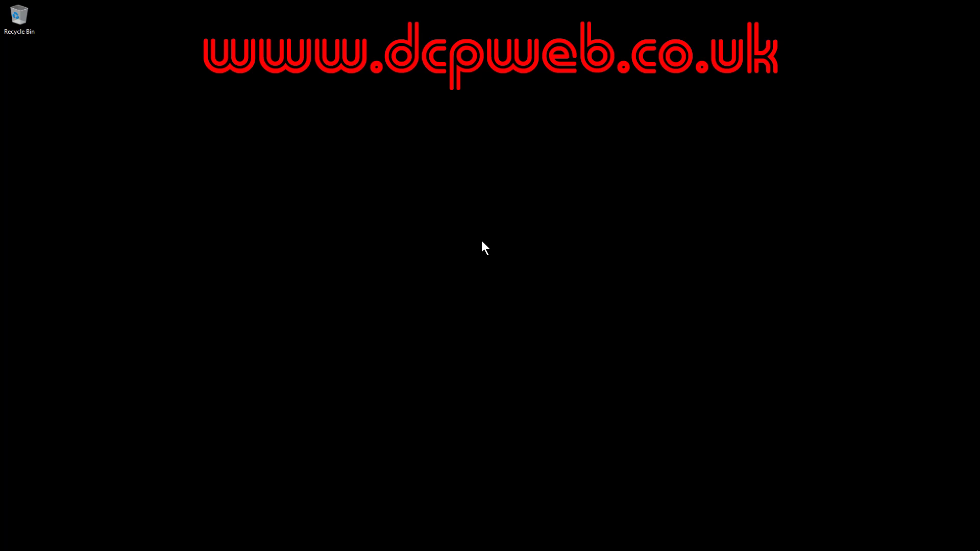
# - Restore the OpenOffice Calc spreadsheet window from the Windows taskbar
pyautogui.click(371, 542)
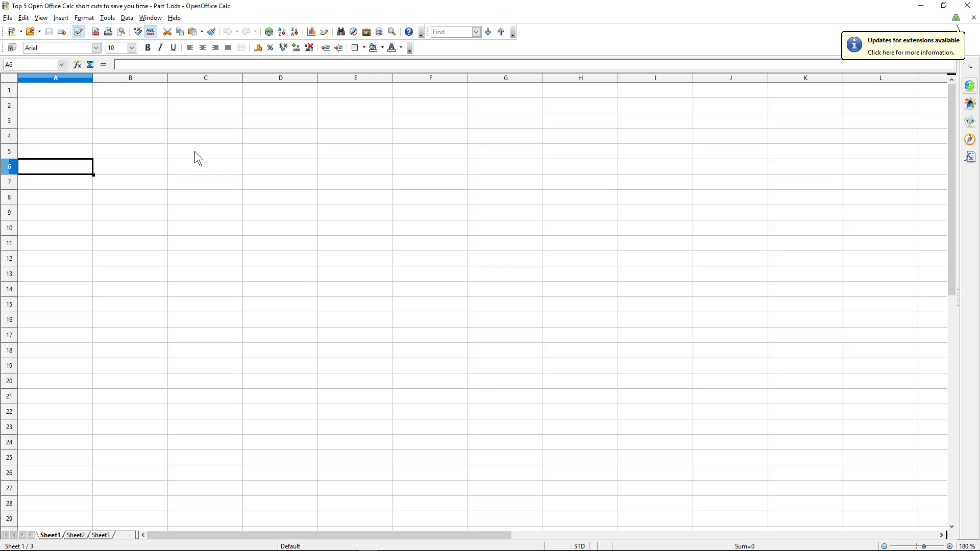
# - Enter the headings Month, Day and Number across A1 to C1
pyautogui.click(69, 94)
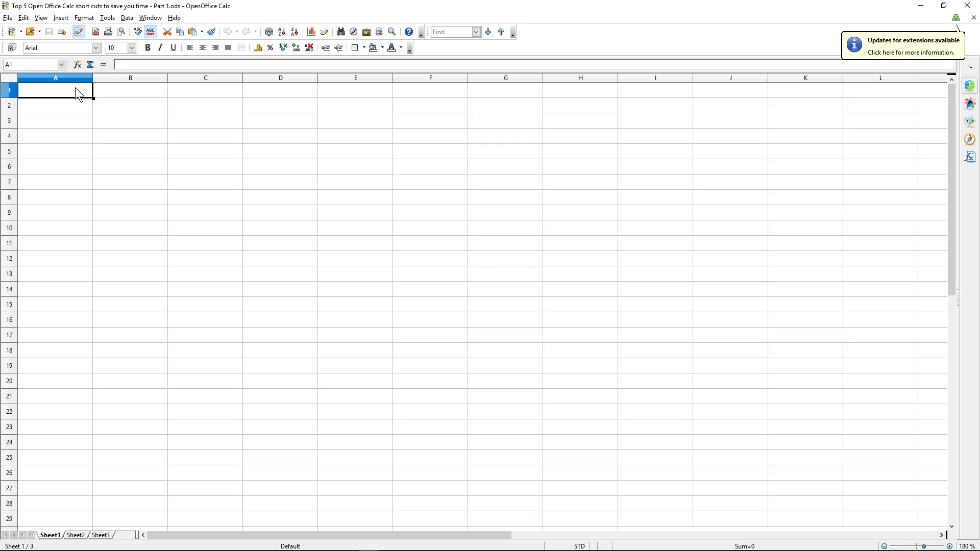
pyautogui.write('M')
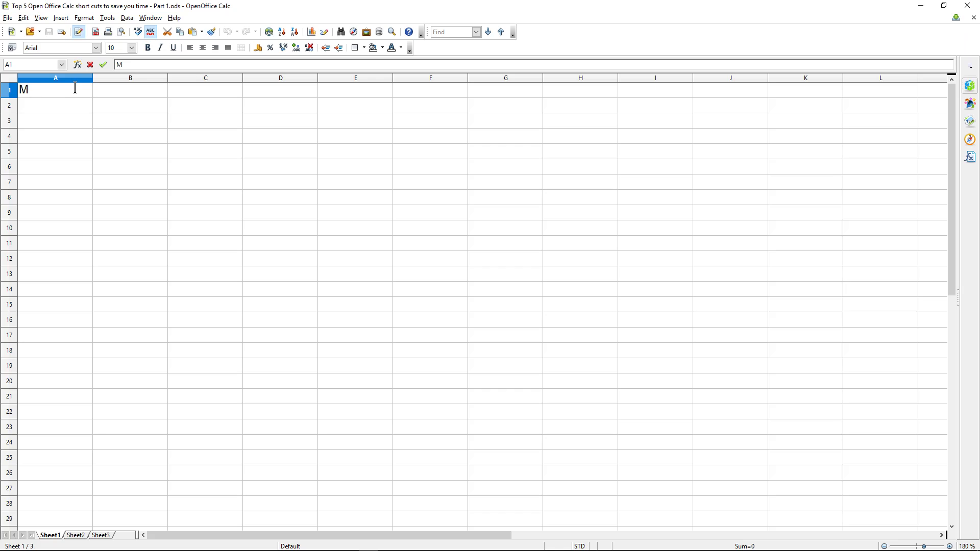
pyautogui.write('onth')
pyautogui.press('Tab')
pyautogui.write('Day')
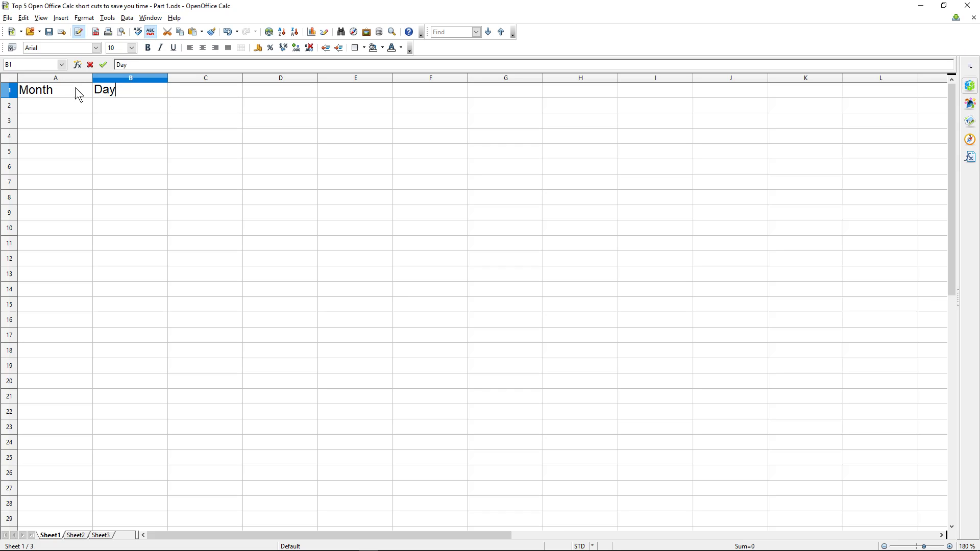
pyautogui.press('Tab')
pyautogui.write('Number')
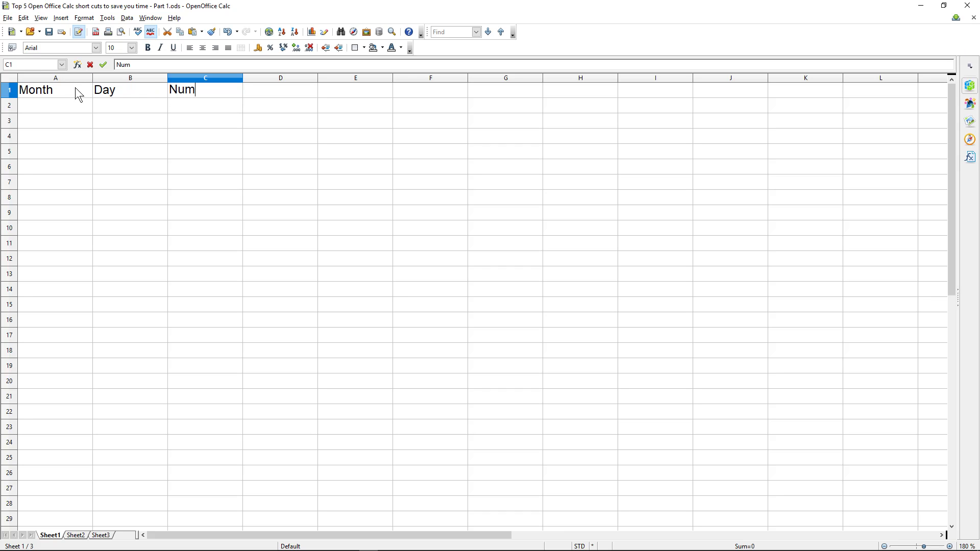
# - Fill row 2 with Jan, Monday and 1 under those headings
pyautogui.click(57, 106)
pyautogui.write('Jan')
pyautogui.press('Tab')
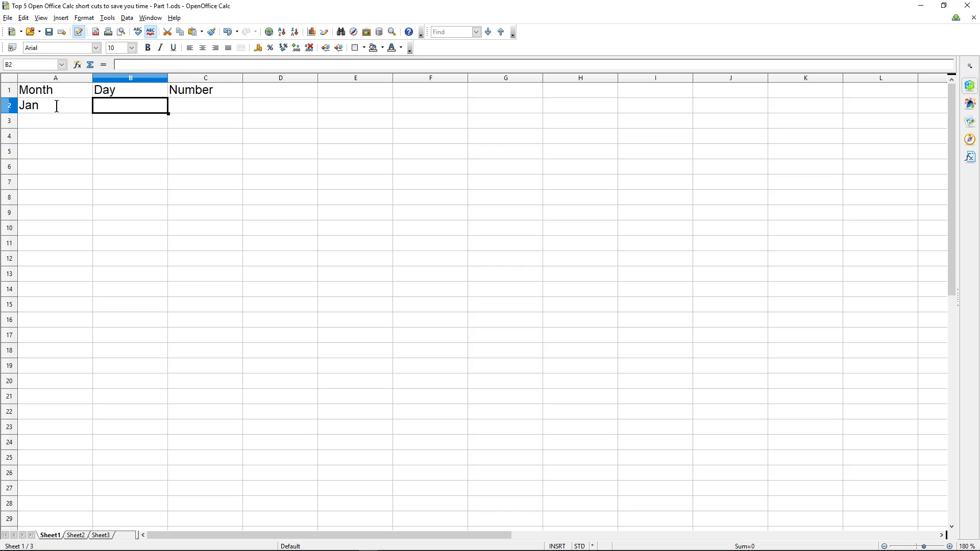
pyautogui.write('Mon')
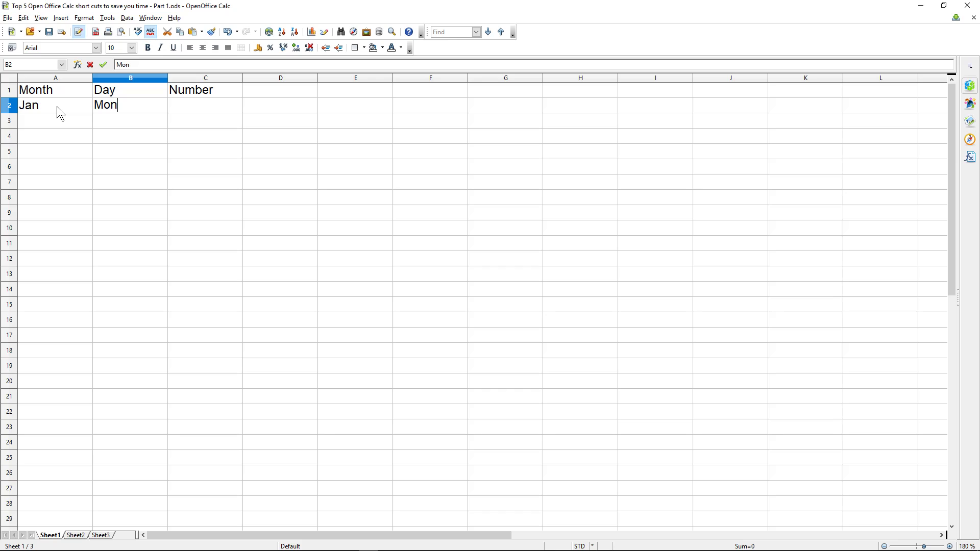
pyautogui.write('day')
pyautogui.press('Tab')
pyautogui.write('1')
pyautogui.click(97, 125)
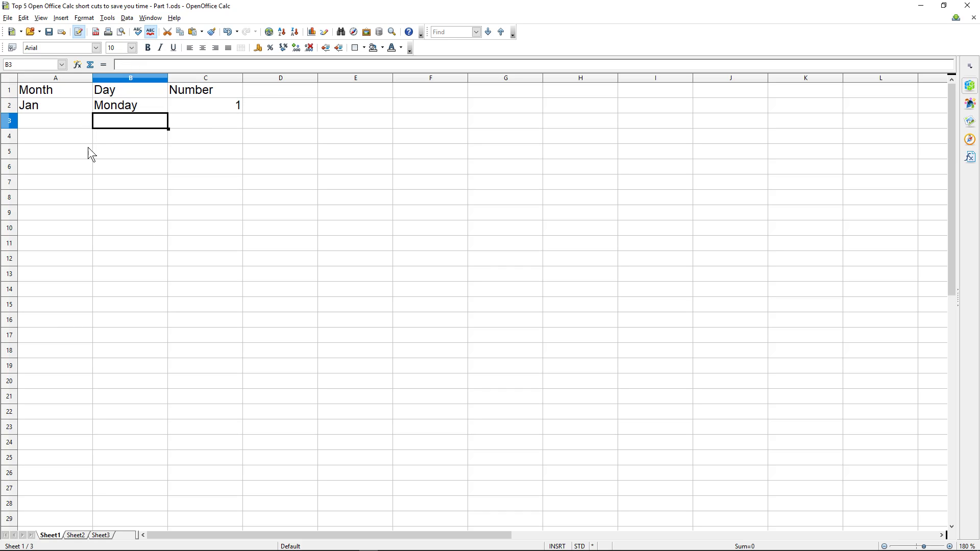
pyautogui.click(69, 107)
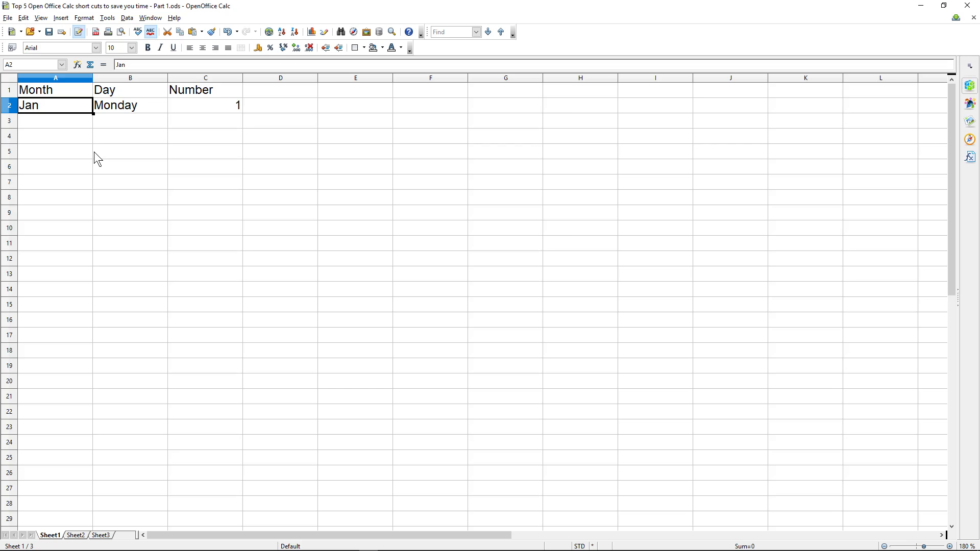
# - Autofill Jan–Dec down column A, Monday–Sunday down column B, and 1–12 down column C
pyautogui.keyDown('ctrl'); pyautogui.scroll(5, 94, 151); pyautogui.keyUp('ctrl')
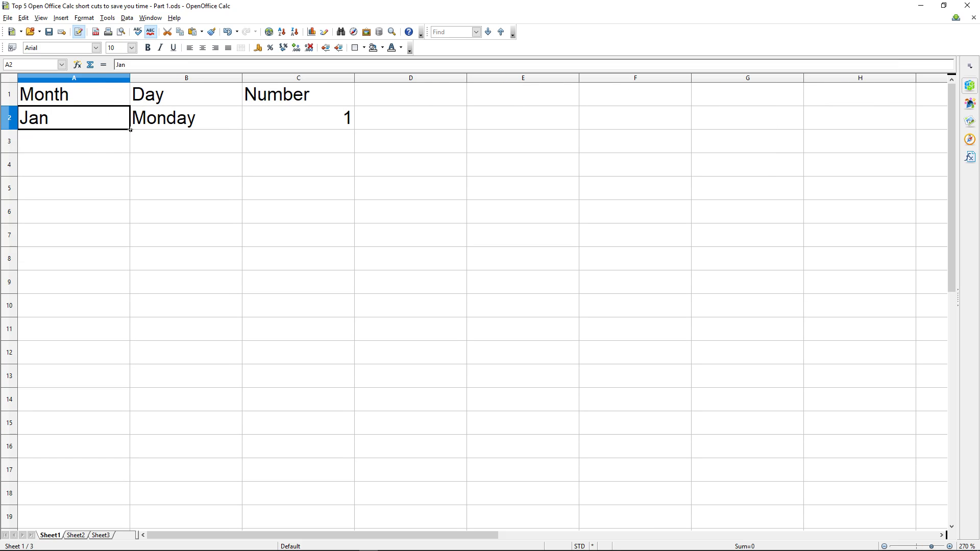
pyautogui.moveTo(129, 130); pyautogui.dragTo(134, 392)
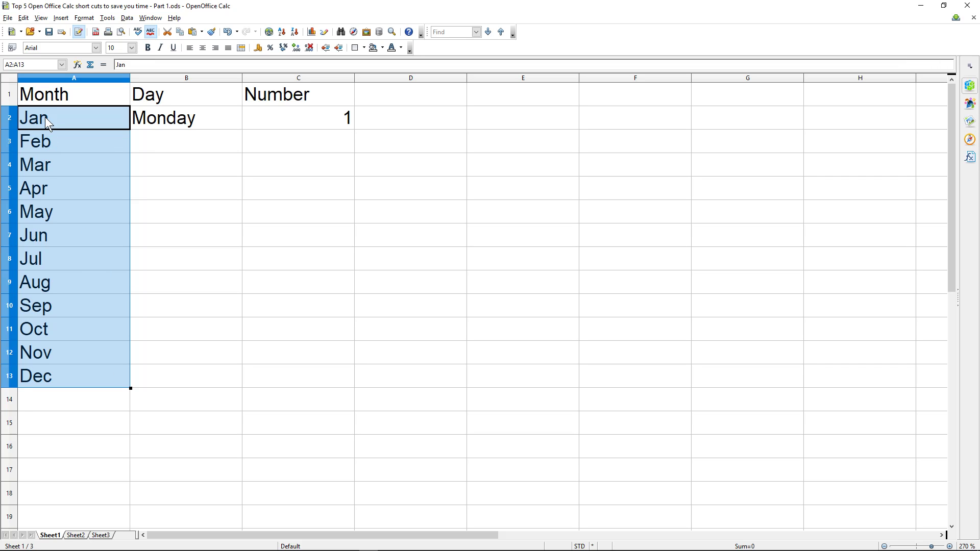
pyautogui.click(168, 121)
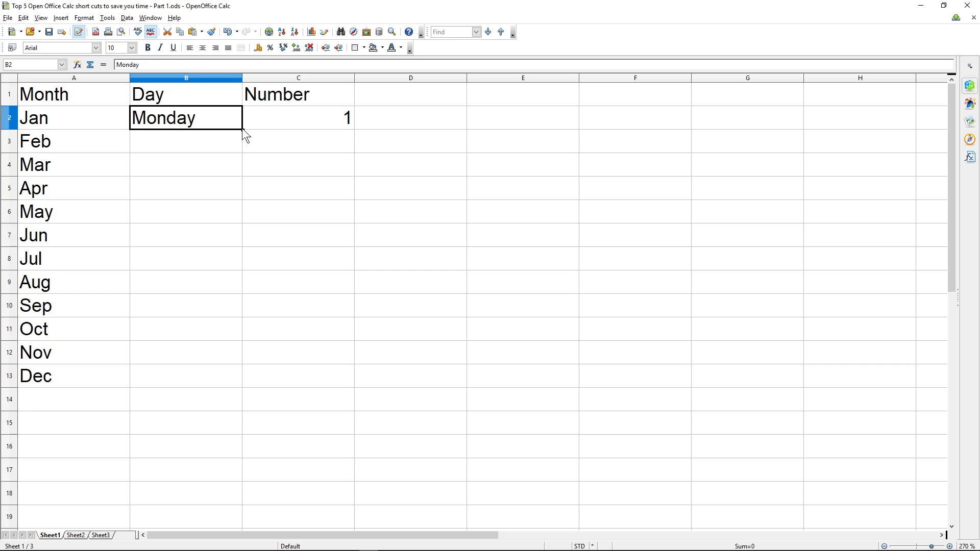
pyautogui.moveTo(243, 129); pyautogui.dragTo(238, 277)
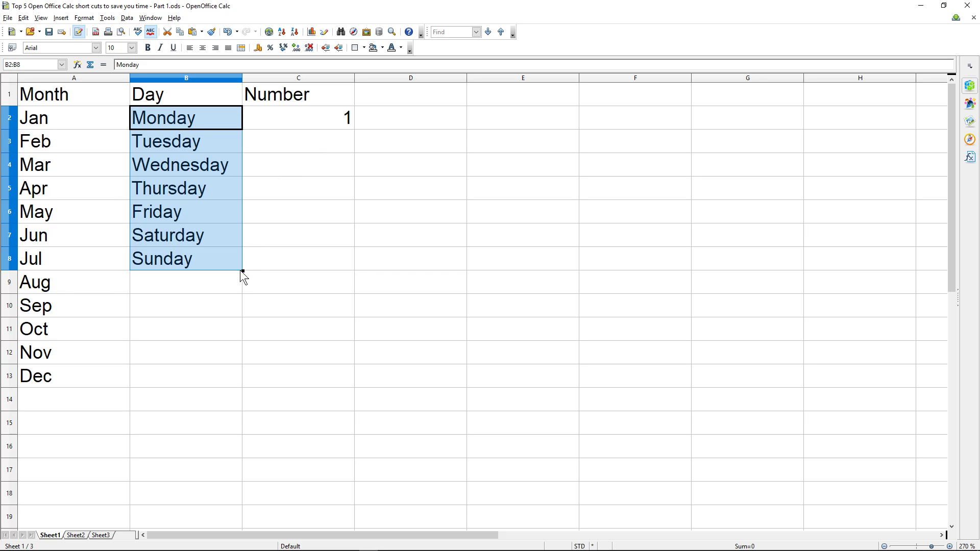
pyautogui.click(339, 120)
pyautogui.moveTo(355, 131); pyautogui.dragTo(351, 386)
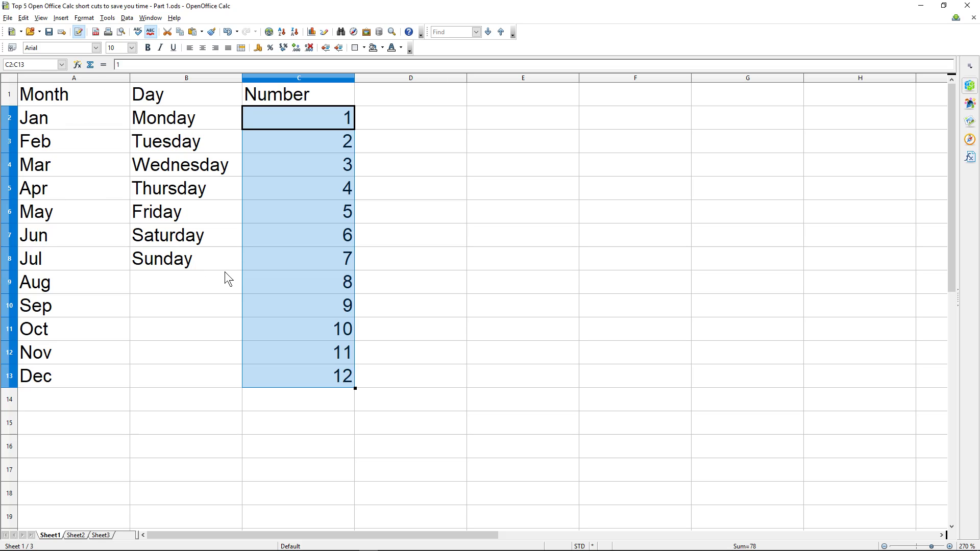
pyautogui.click(222, 289)
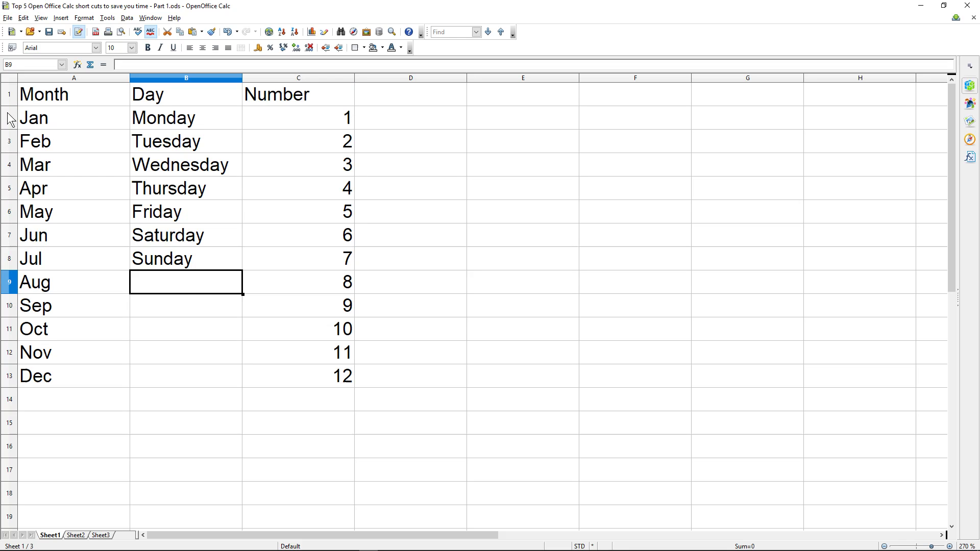
pyautogui.click(9, 197)
pyautogui.click(10, 212)
pyautogui.click(11, 236)
pyautogui.click(11, 212)
pyautogui.click(10, 191)
pyautogui.click(10, 218)
pyautogui.click(10, 193)
pyautogui.rightClick(11, 194)
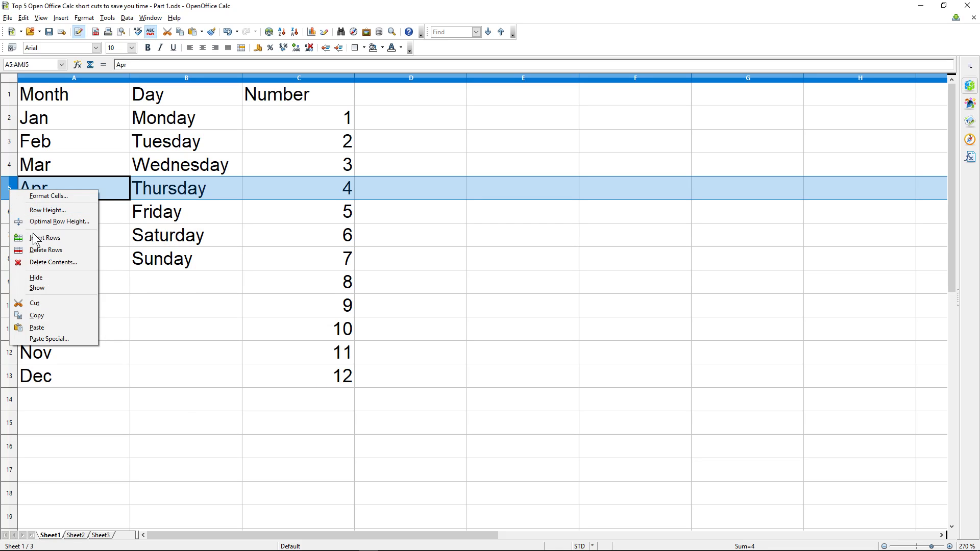
pyautogui.click(36, 232)
pyautogui.rightClick(11, 194)
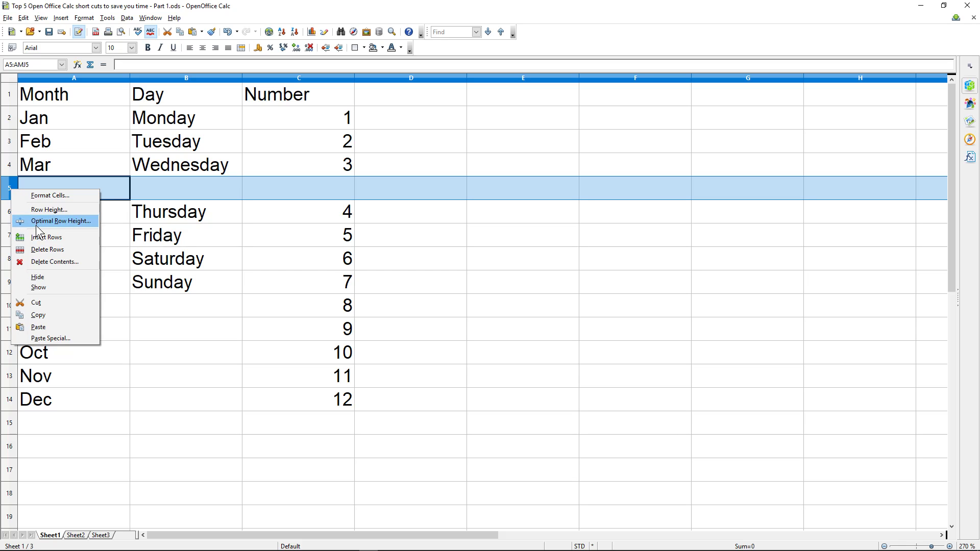
pyautogui.click(34, 239)
pyautogui.rightClick(11, 195)
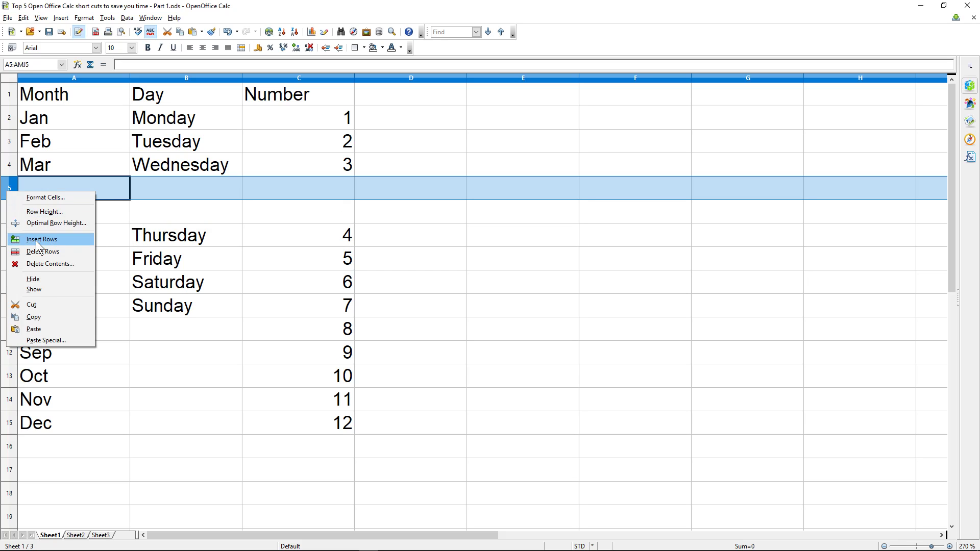
pyautogui.click(33, 239)
pyautogui.rightClick(10, 194)
pyautogui.click(39, 239)
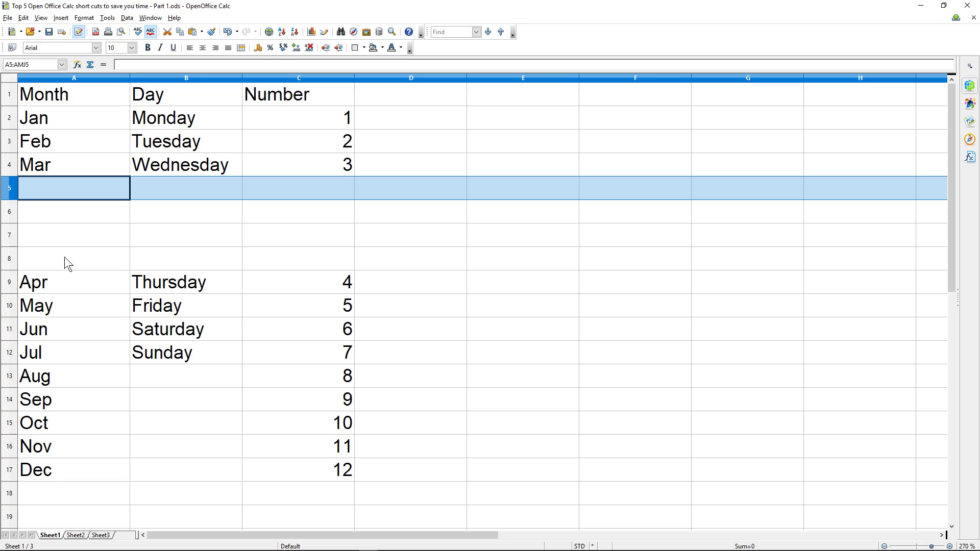
pyautogui.hotkey('ctrl', '-')
pyautogui.hotkey('ctrl', '-')
pyautogui.hotkey('ctrl', '-')
pyautogui.hotkey('ctrl', '-')
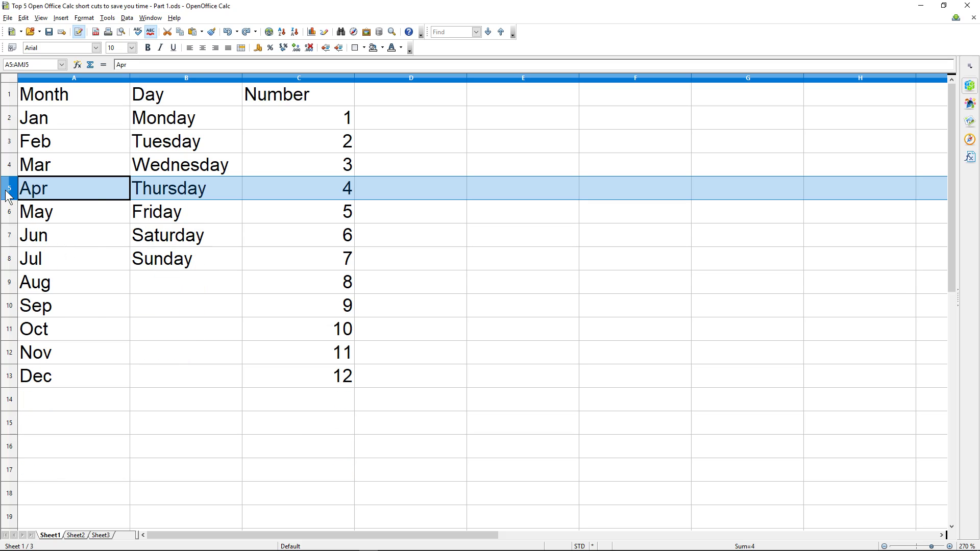
# - Insert blank rows above Apr, first singly and then two at a time
pyautogui.rightClick(9, 193)
pyautogui.click(51, 233)
pyautogui.rightClick(9, 188)
pyautogui.click(36, 234)
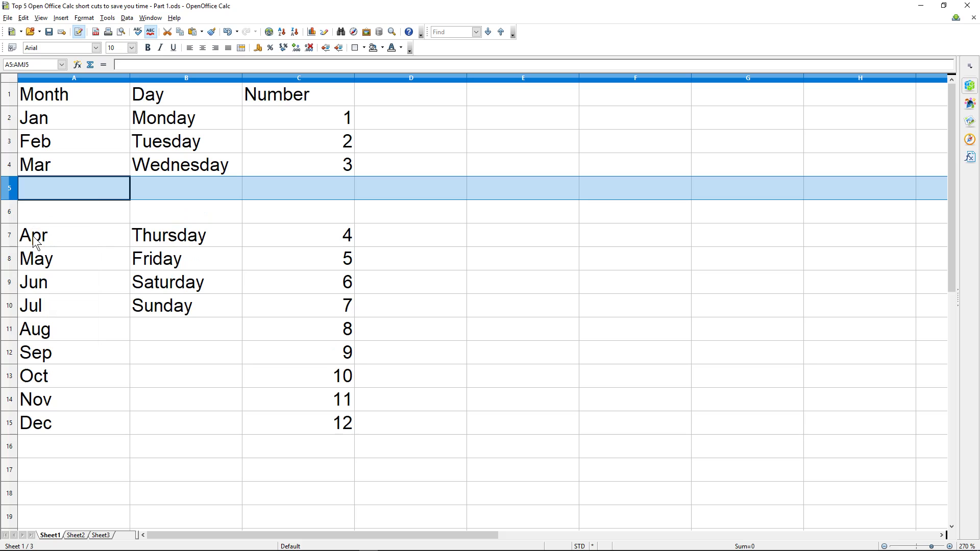
pyautogui.moveTo(10, 194); pyautogui.dragTo(11, 211)
pyautogui.rightClick(11, 194)
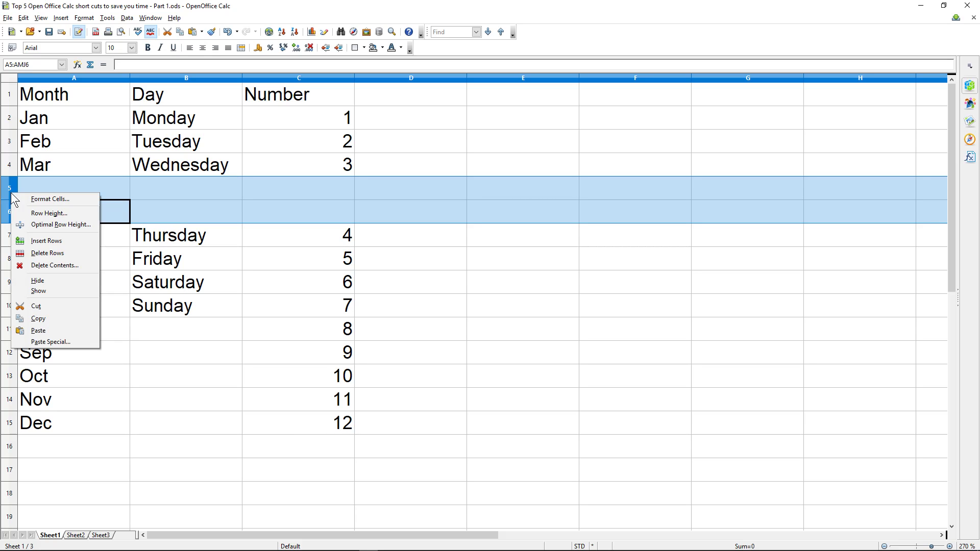
pyautogui.click(36, 235)
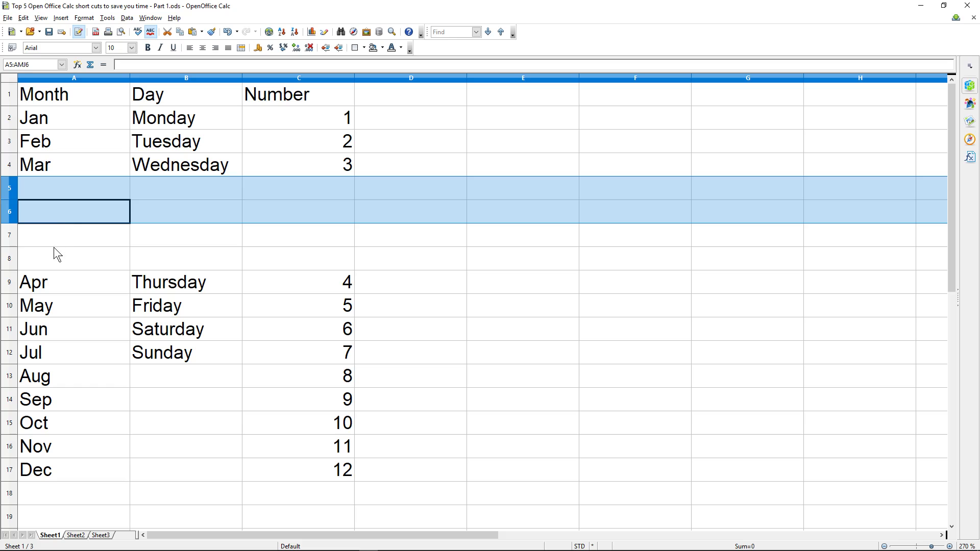
pyautogui.rightClick(10, 201)
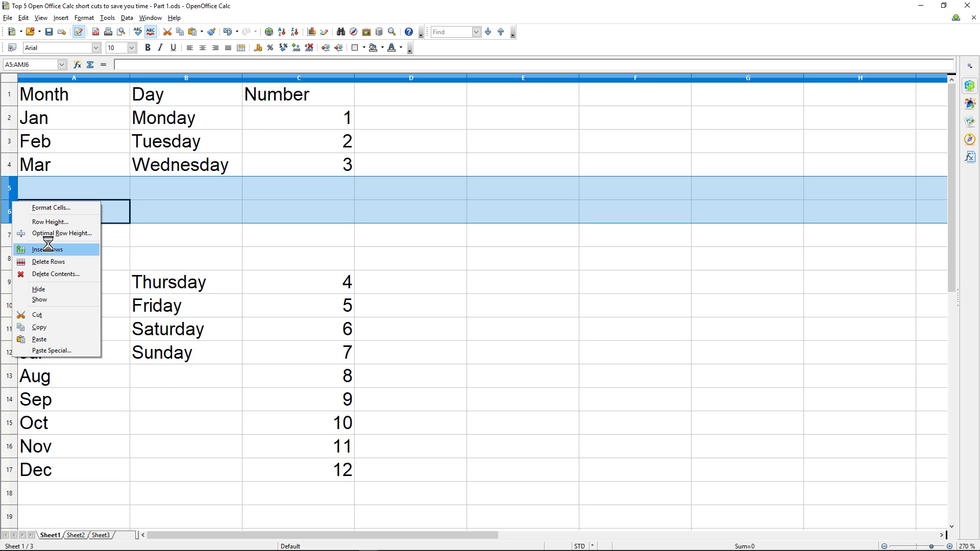
pyautogui.click(48, 249)
# - Insert six, then twelve more blank rows above Apr
pyautogui.moveTo(11, 194); pyautogui.dragTo(10, 306)
pyautogui.rightClick(11, 249)
pyautogui.click(40, 287)
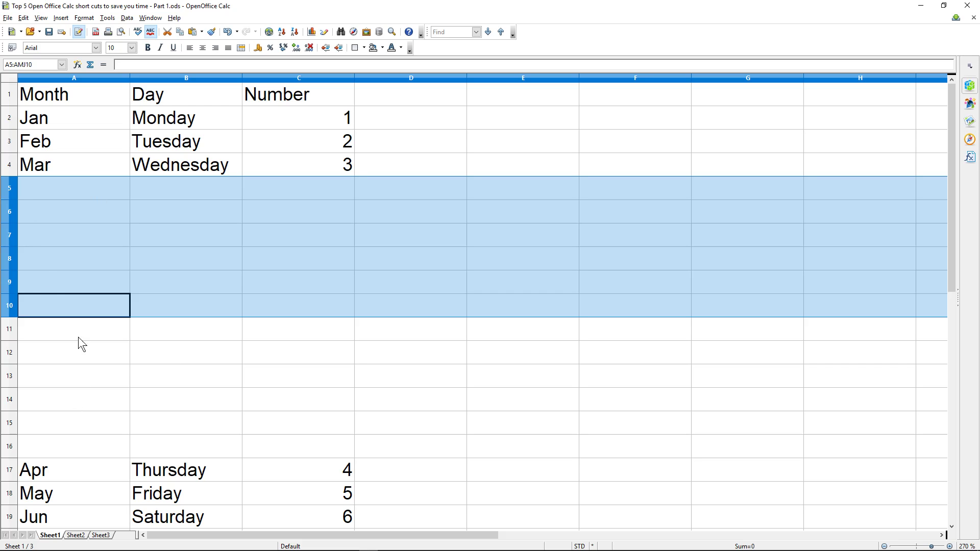
pyautogui.moveTo(12, 189); pyautogui.dragTo(6, 447)
pyautogui.rightClick(5, 307)
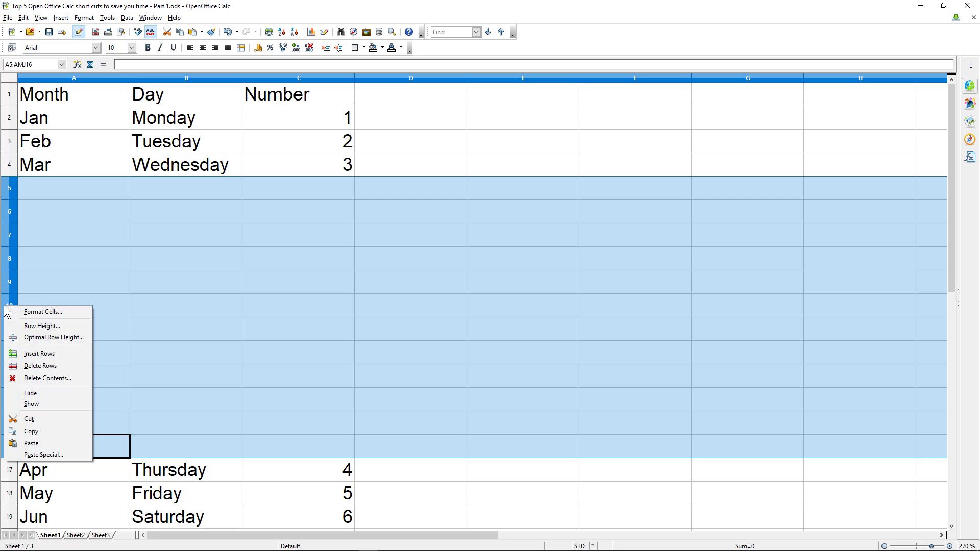
pyautogui.click(30, 354)
# - Delete the 24 empty rows 5–28 so Apr follows Mar directly
pyautogui.scroll(-4, 185, 348)
pyautogui.scroll(-2, 188, 355)
pyautogui.scroll(4, 187, 355)
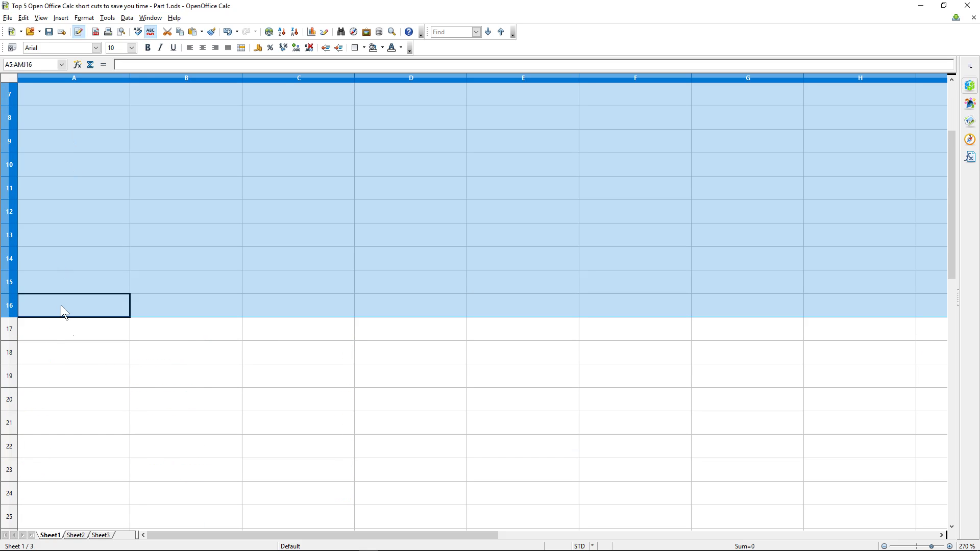
pyautogui.scroll(2, 66, 246)
pyautogui.scroll(-5, 71, 446)
pyautogui.scroll(5, 73, 404)
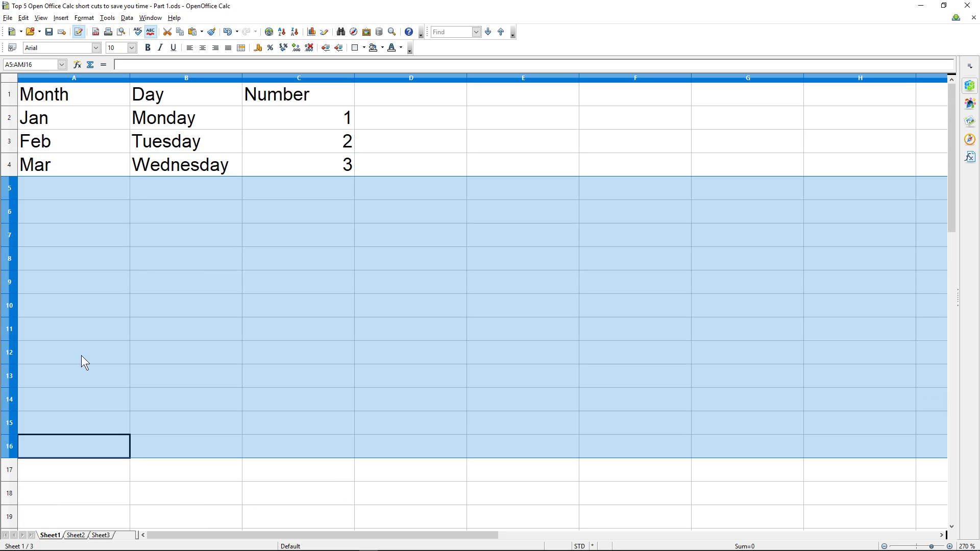
pyautogui.click(127, 251)
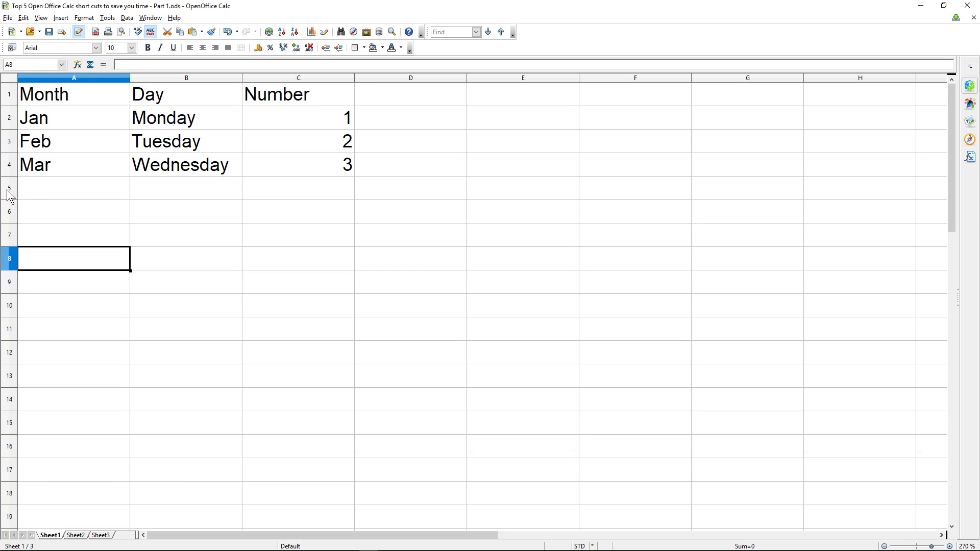
pyautogui.moveTo(10, 194); pyautogui.dragTo(15, 372)
pyautogui.scroll(-5, 41, 367)
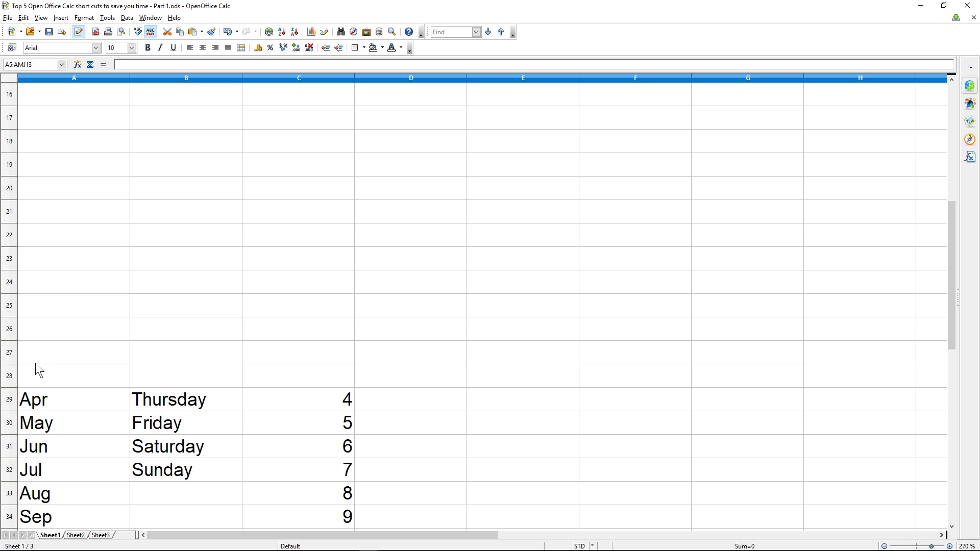
pyautogui.keyDown('shift'); pyautogui.click(14, 376); pyautogui.keyUp('shift')
pyautogui.scroll(5, 54, 262)
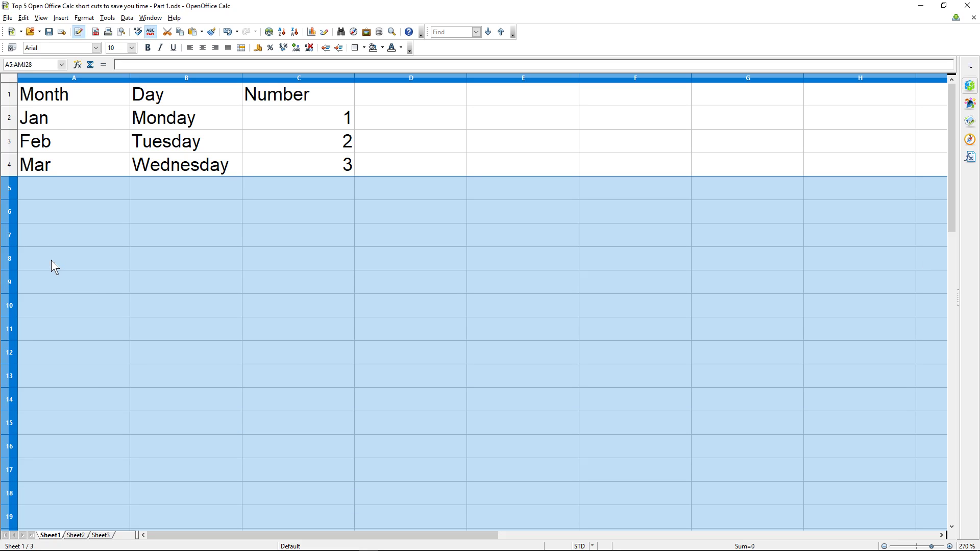
pyautogui.rightClick(7, 234)
pyautogui.click(44, 295)
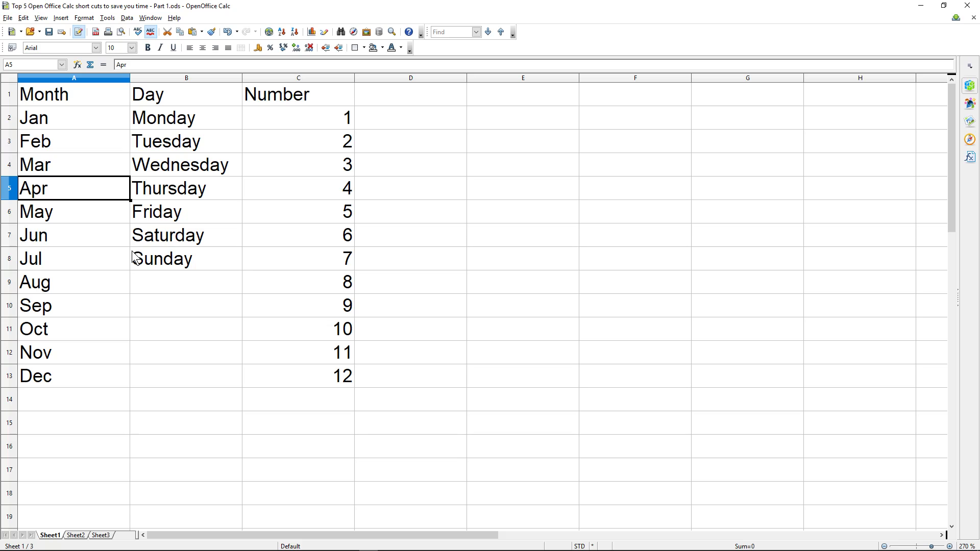
pyautogui.click(135, 258)
# - Head column D 'Number' and fill D2:D13 with 2 through 13
pyautogui.click(404, 121)
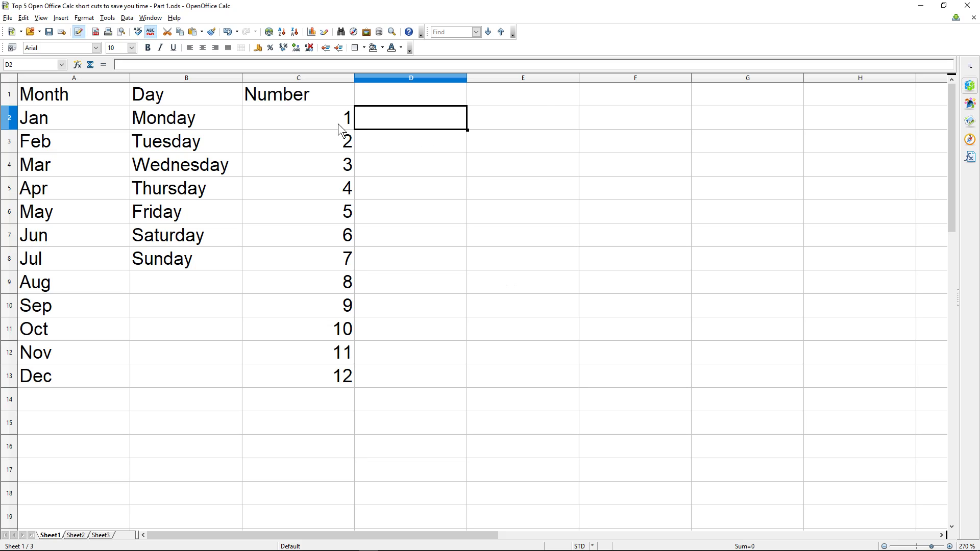
pyautogui.click(383, 99)
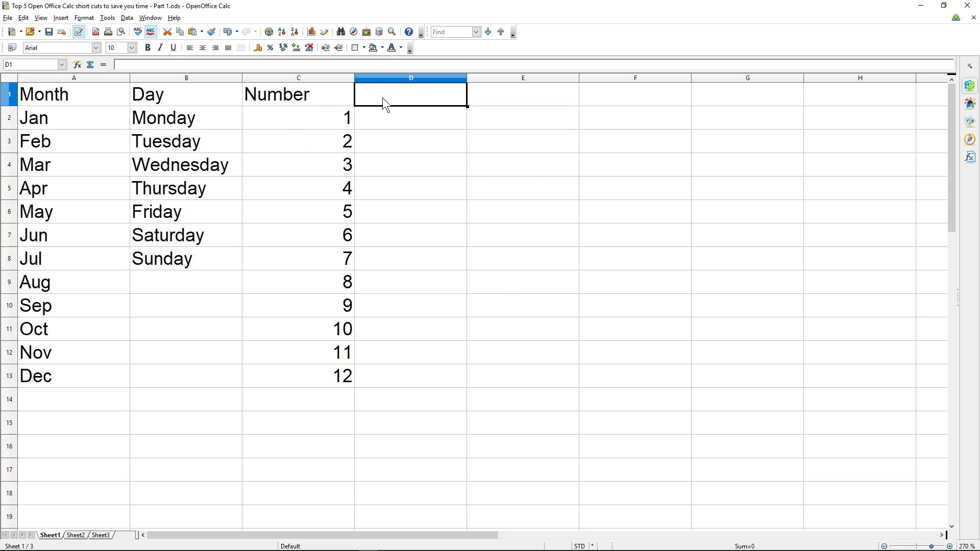
pyautogui.write('Nuber')
pyautogui.press('BackSpace')
pyautogui.press('BackSpace')
pyautogui.press('BackSpace')
pyautogui.write('mber')
pyautogui.press('Return')
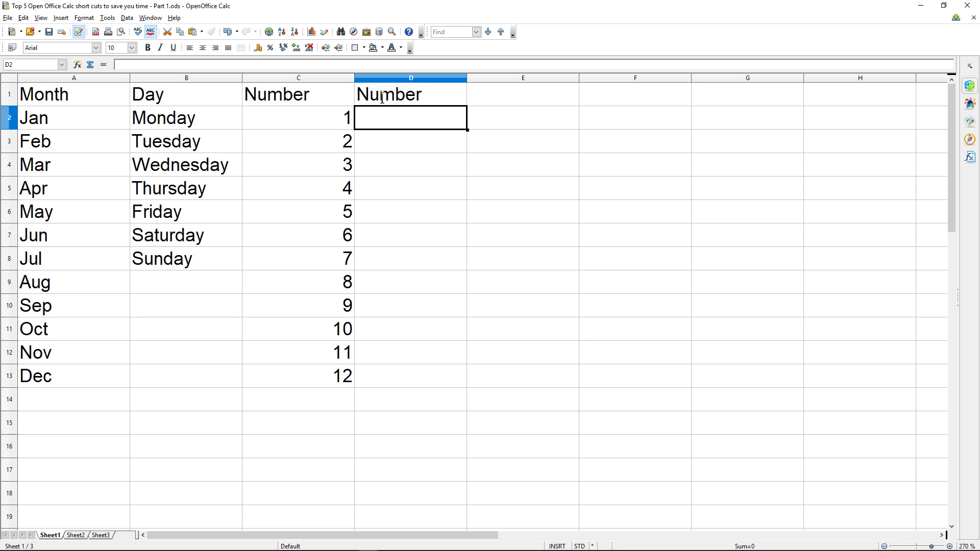
pyautogui.write('2')
pyautogui.press('Return')
pyautogui.click(456, 128)
pyautogui.moveTo(466, 130); pyautogui.dragTo(470, 380)
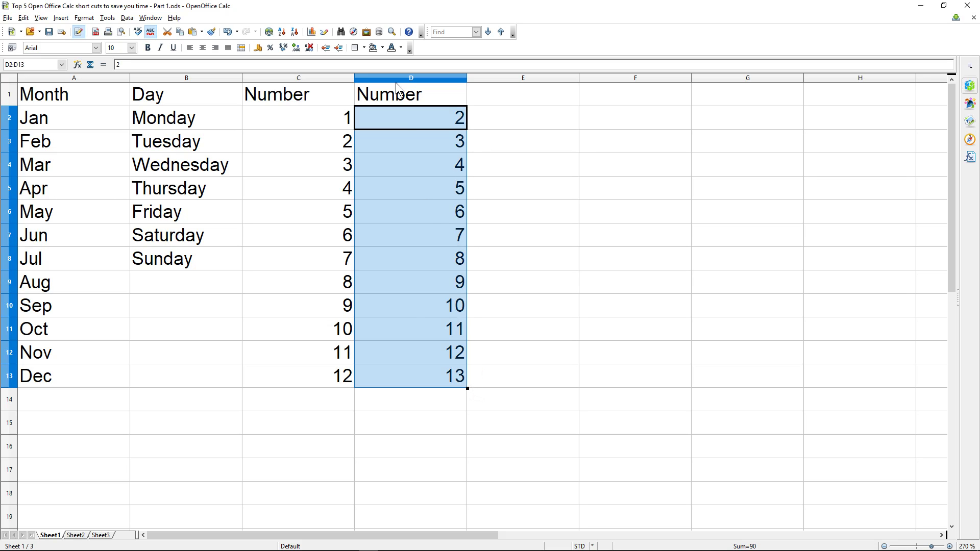
pyautogui.click(525, 99)
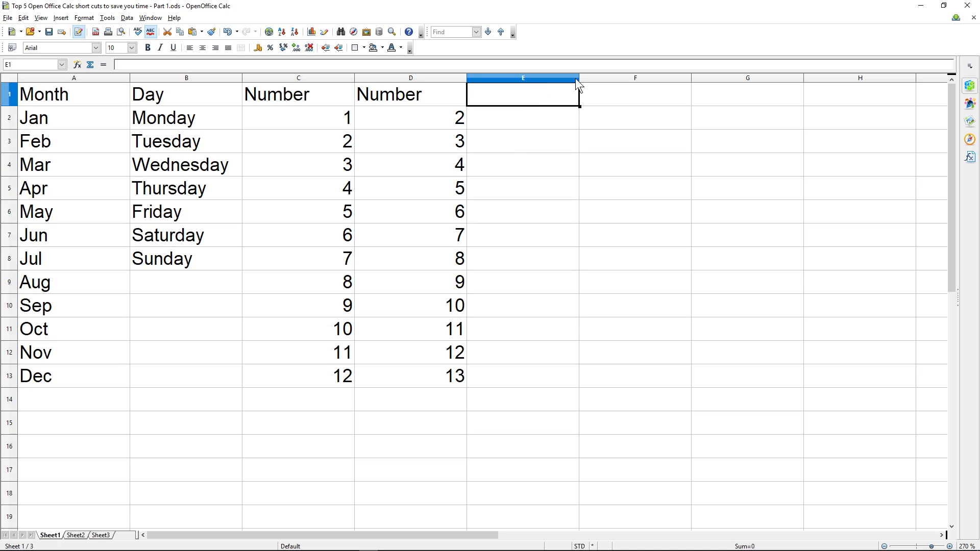
# - Widen column E slightly and give it the heading 'Total'
pyautogui.moveTo(579, 78); pyautogui.dragTo(593, 78)
pyautogui.write('Total')
pyautogui.press('Return')
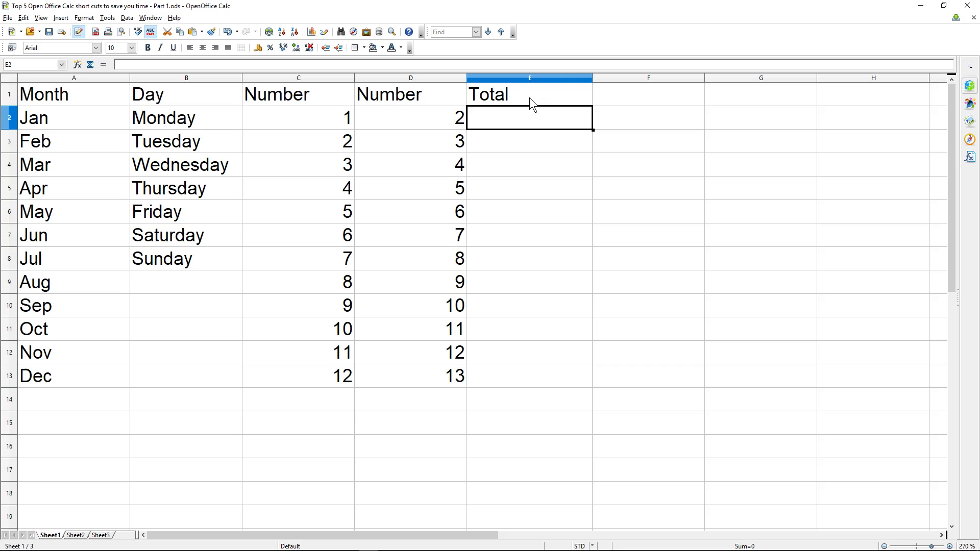
pyautogui.click(410, 79)
pyautogui.click(500, 77)
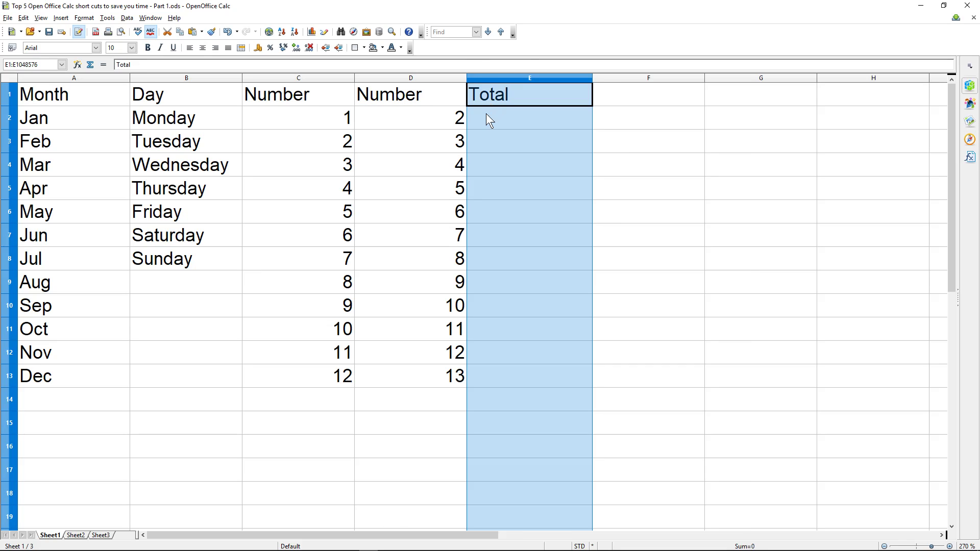
# - Enter the formula =C2+D2 in E2 so the Jan total shows 3
pyautogui.click(487, 115)
pyautogui.write('=')
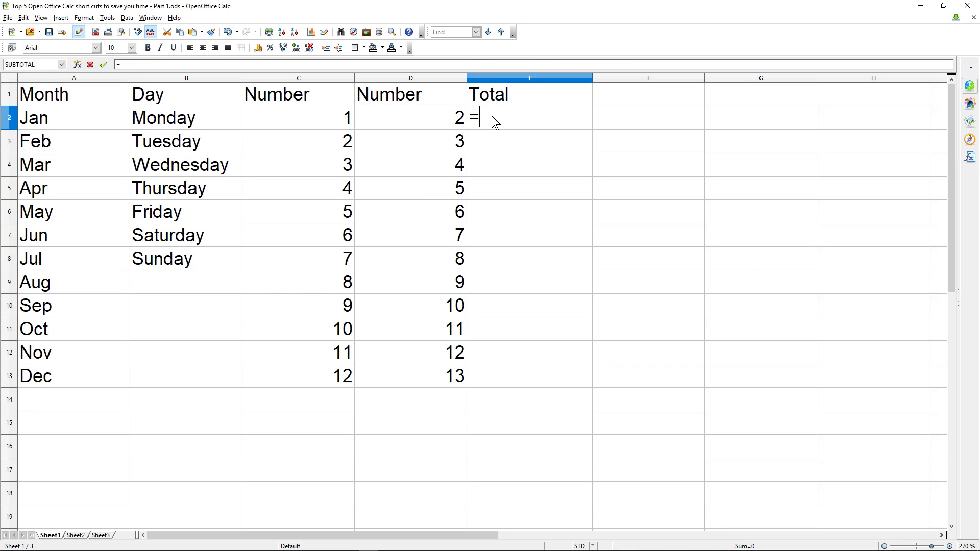
pyautogui.write('d2+')
pyautogui.press('Left')
pyautogui.press('Left')
pyautogui.press('Left')
pyautogui.press('Right')
pyautogui.press('Right')
pyautogui.press('Left')
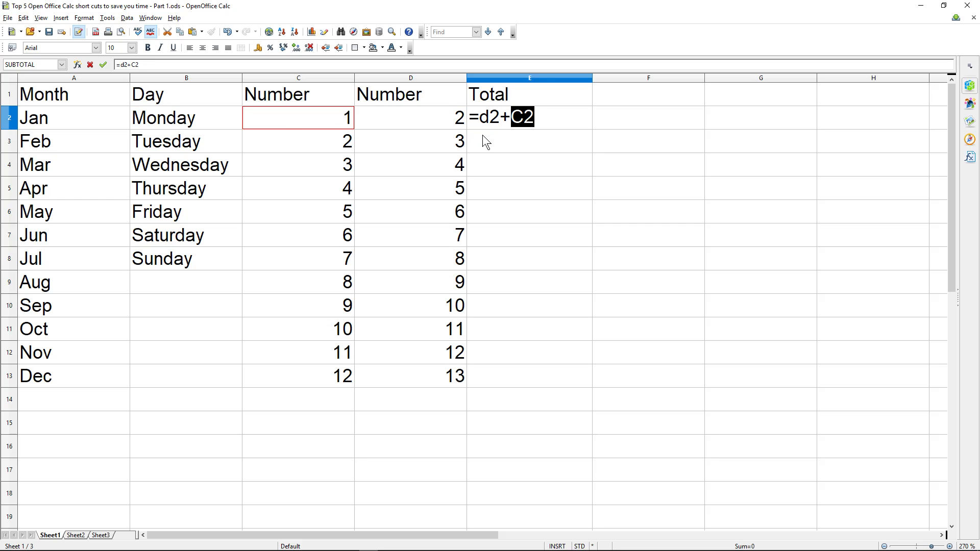
pyautogui.click(486, 117)
pyautogui.press('BackSpace')
pyautogui.write('c')
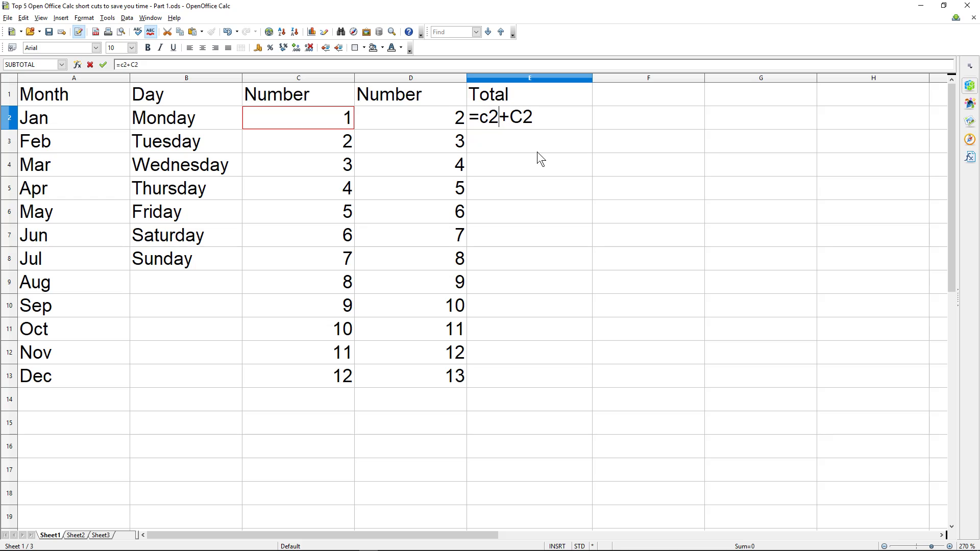
pyautogui.press('BackSpace')
pyautogui.press('BackSpace')
pyautogui.write('d2')
pyautogui.press('Return')
pyautogui.click(317, 118)
pyautogui.click(375, 122)
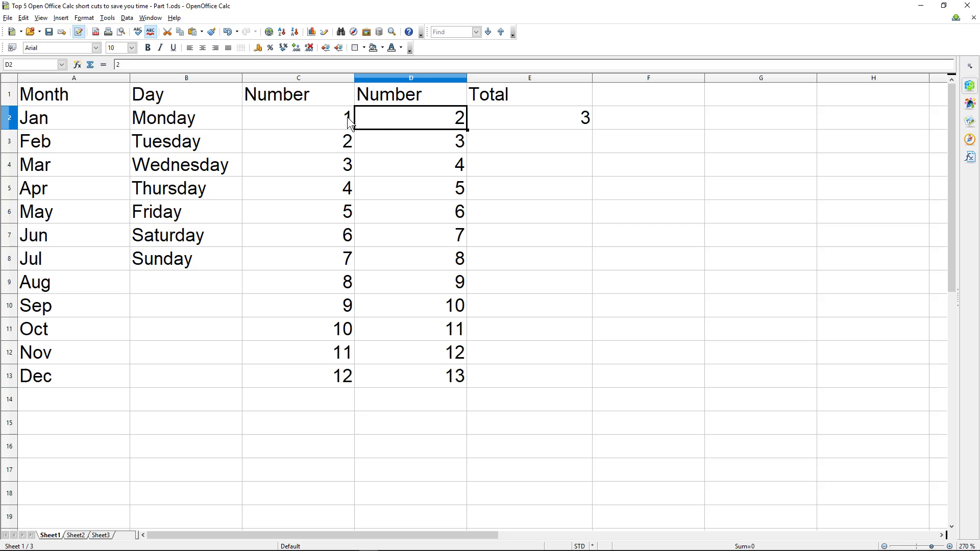
pyautogui.click(563, 122)
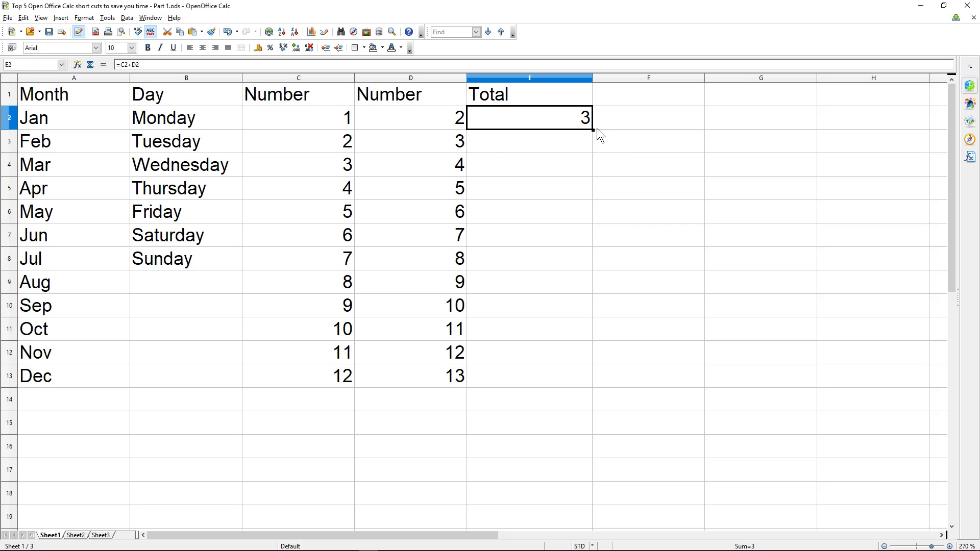
# - Copy the =C2+D2 formula down to E13, producing totals 3 to 25, and review the columns
pyautogui.moveTo(593, 130); pyautogui.dragTo(582, 391)
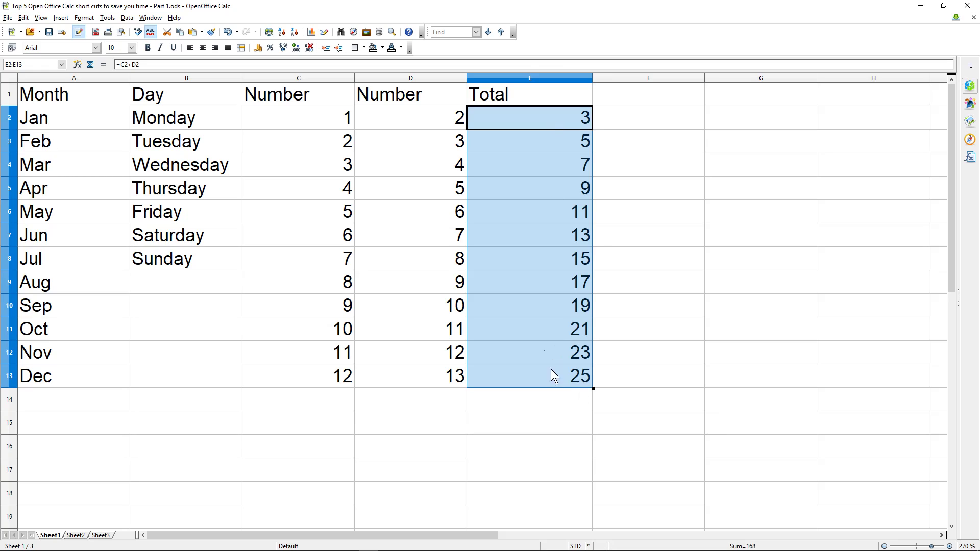
pyautogui.moveTo(318, 118); pyautogui.dragTo(317, 371)
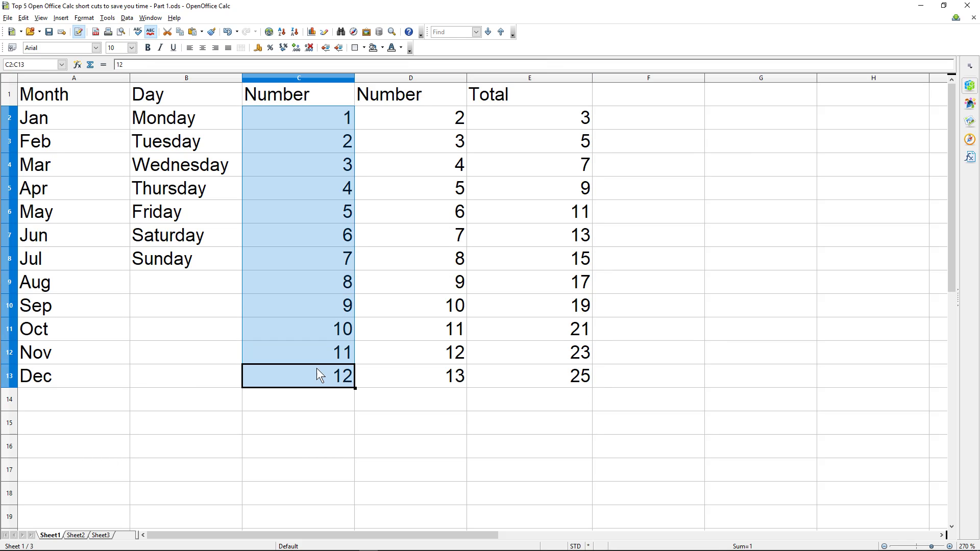
pyautogui.moveTo(408, 119); pyautogui.dragTo(416, 372)
pyautogui.moveTo(562, 114); pyautogui.dragTo(562, 379)
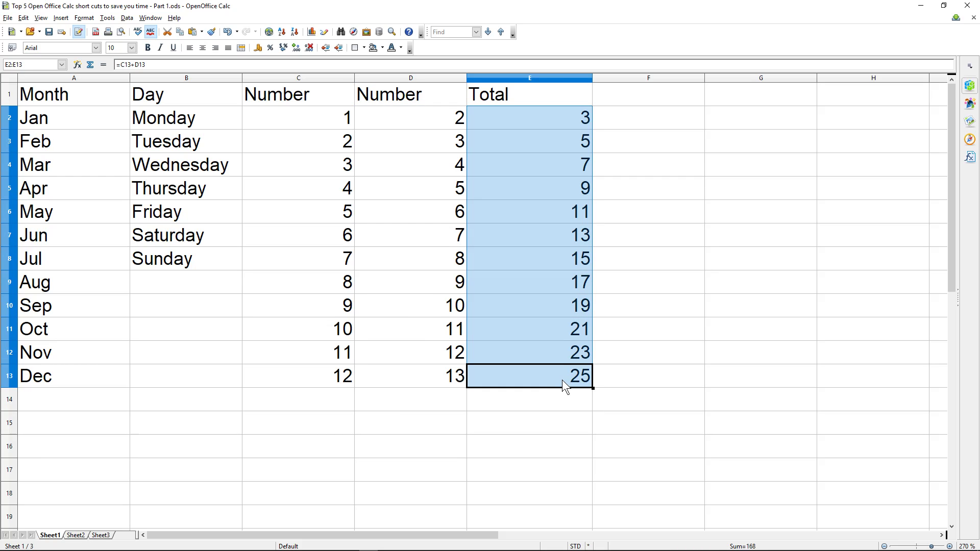
pyautogui.click(553, 118)
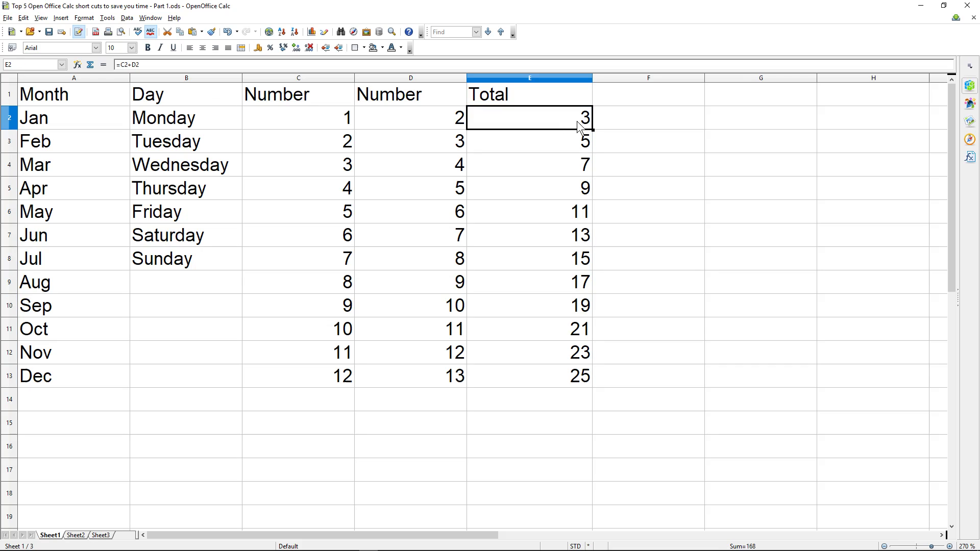
pyautogui.click(543, 411)
pyautogui.moveTo(556, 118); pyautogui.dragTo(555, 381)
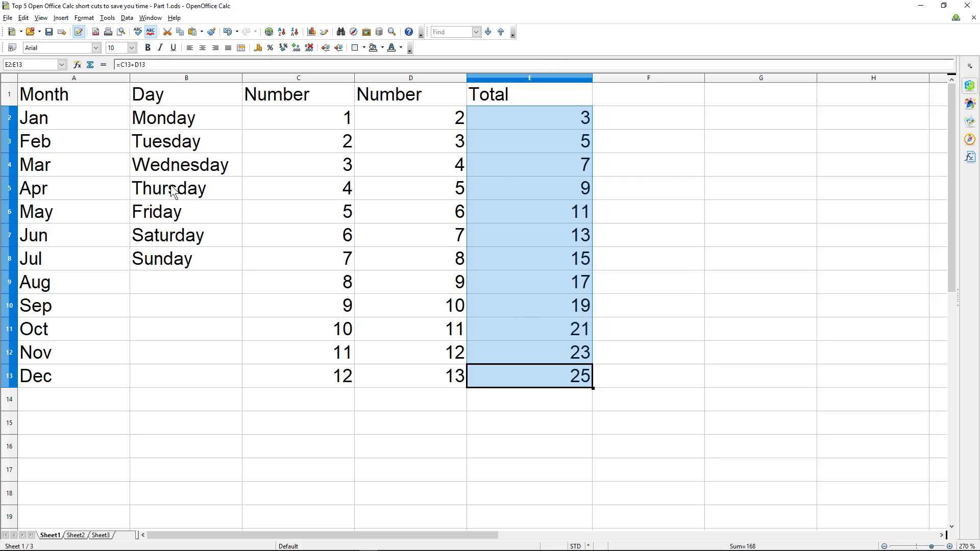
pyautogui.moveTo(57, 98); pyautogui.dragTo(70, 6)
pyautogui.click(72, 158)
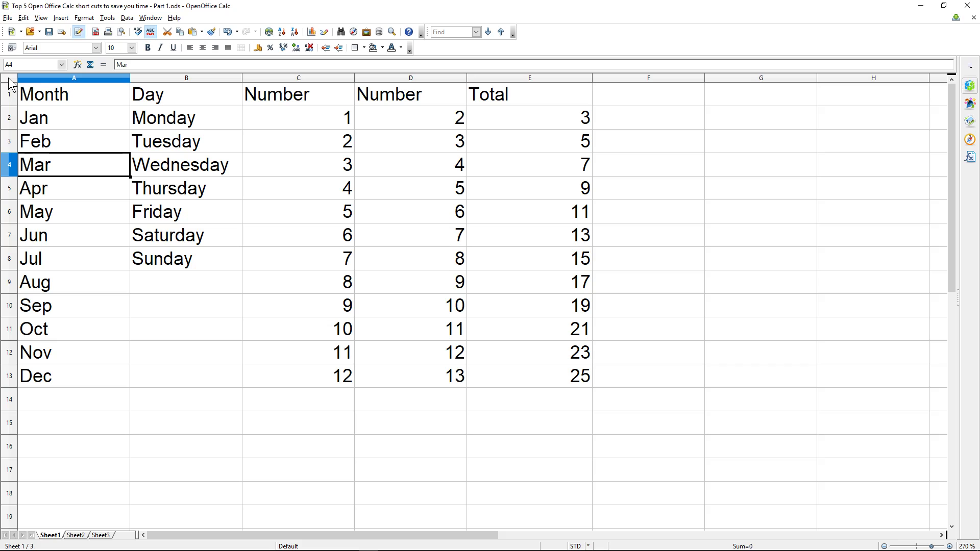
# - Left-align the entire sheet and set its font to Arial Unicode MS
pyautogui.click(10, 78)
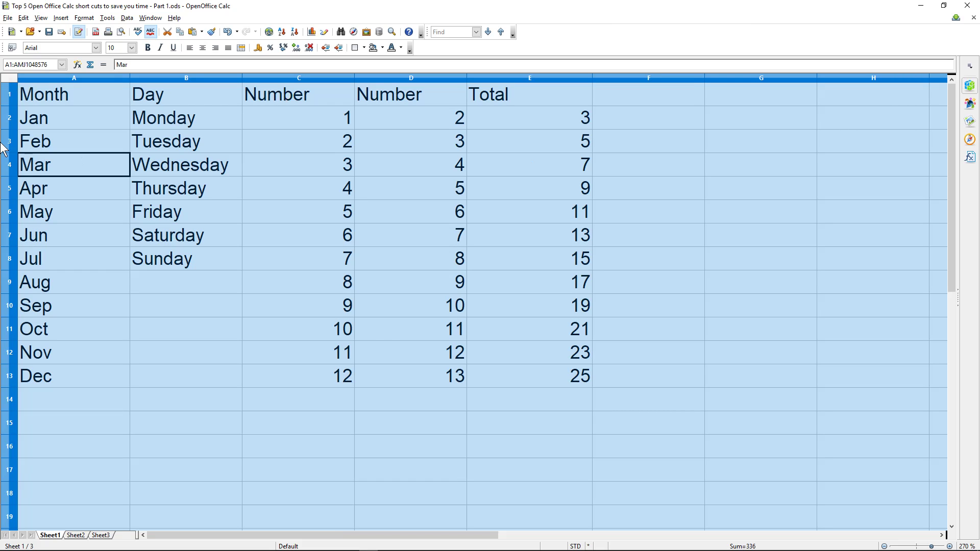
pyautogui.click(149, 46)
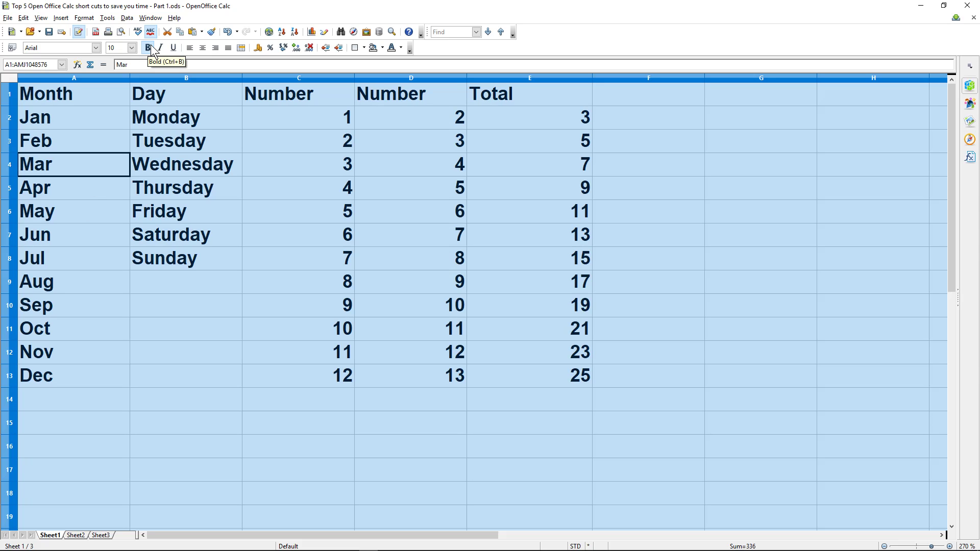
pyautogui.click(149, 47)
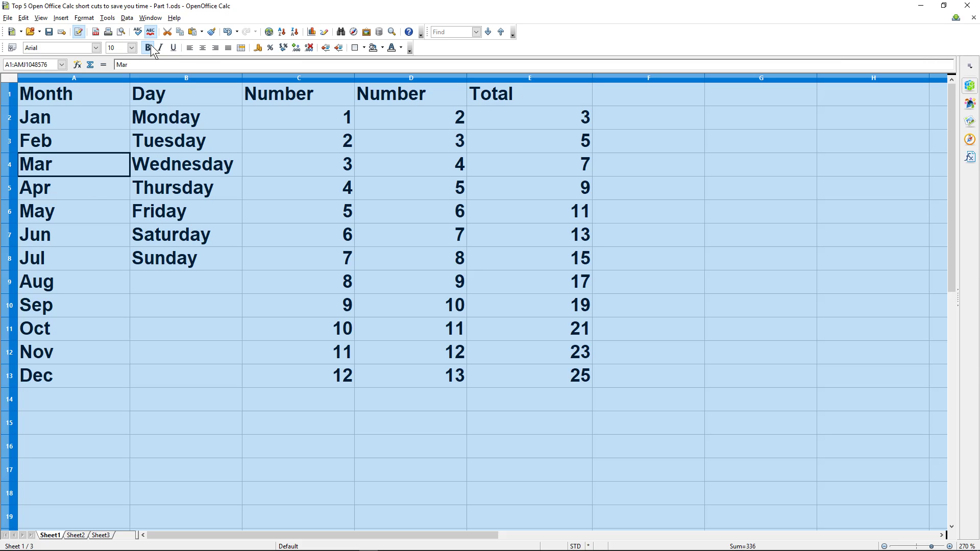
pyautogui.click(202, 48)
pyautogui.click(190, 48)
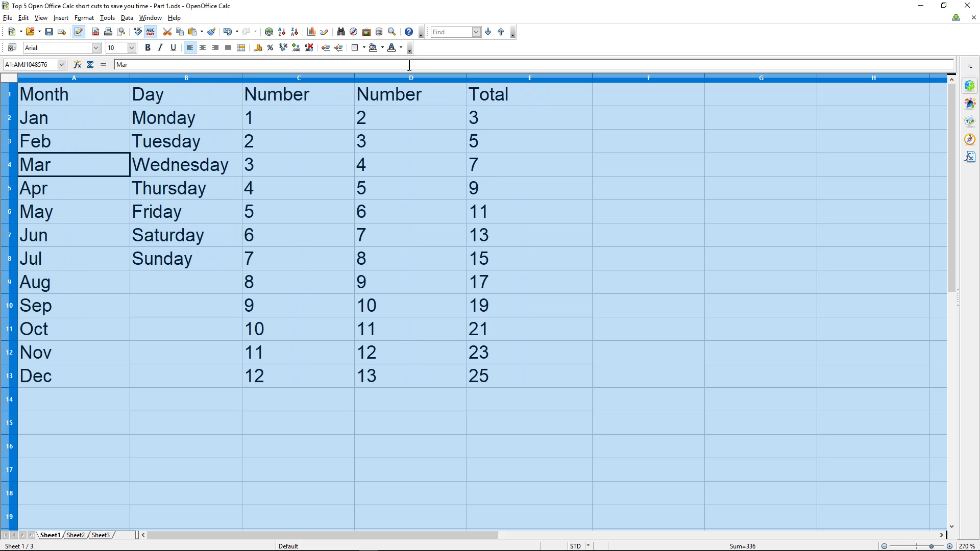
pyautogui.click(96, 47)
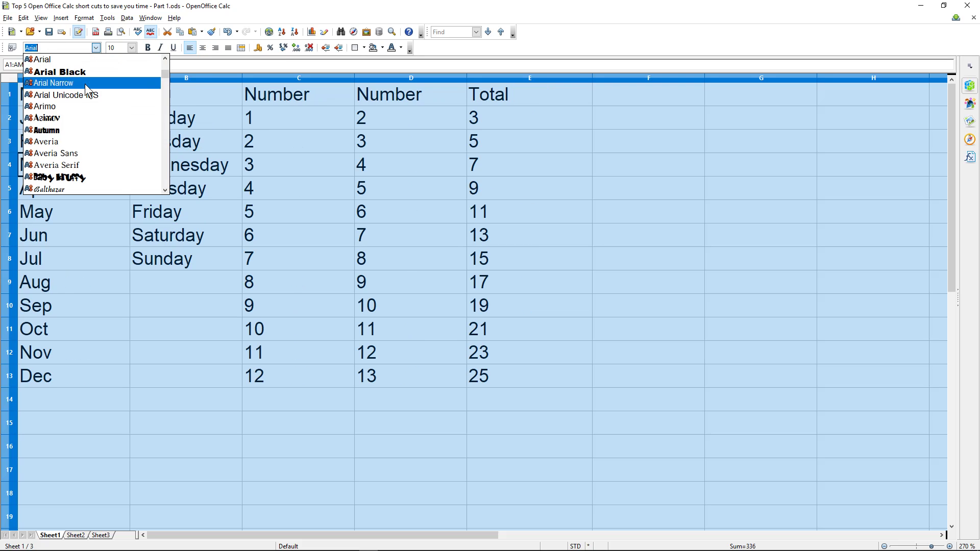
pyautogui.click(82, 96)
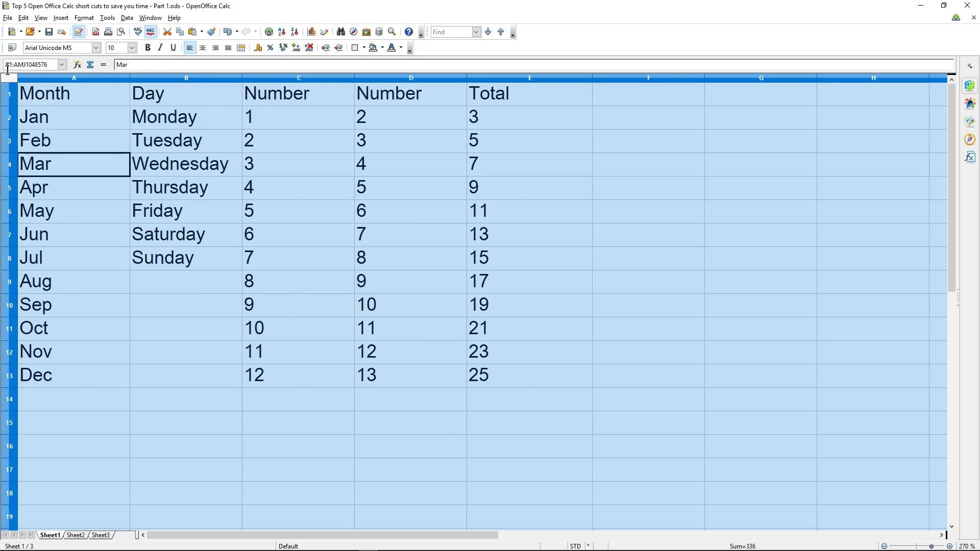
pyautogui.click(259, 94)
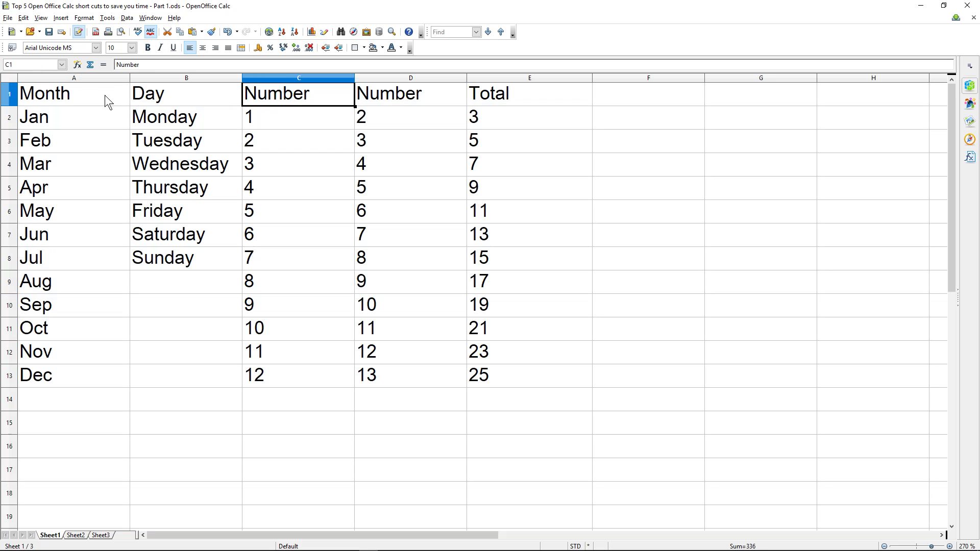
# - Make the row 1 headings bold
pyautogui.click(8, 96)
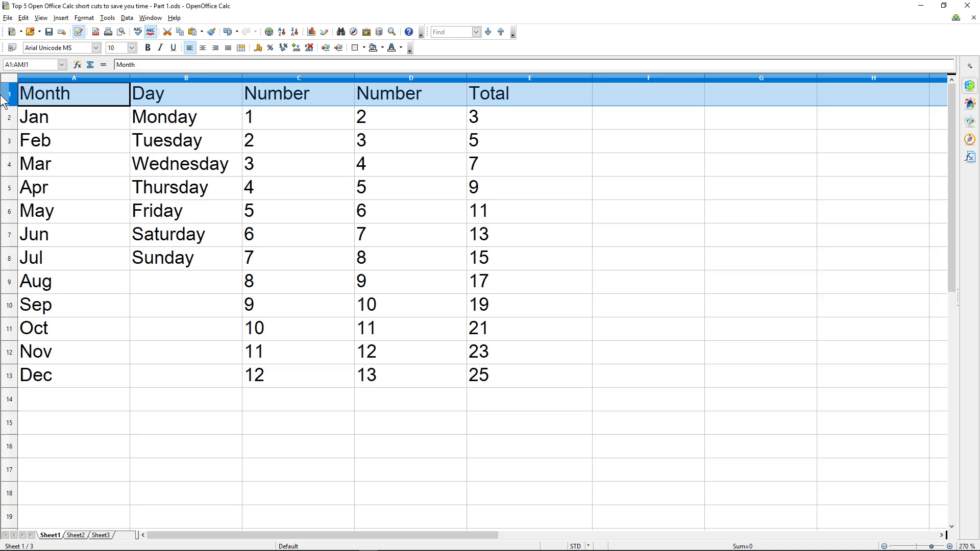
pyautogui.click(150, 49)
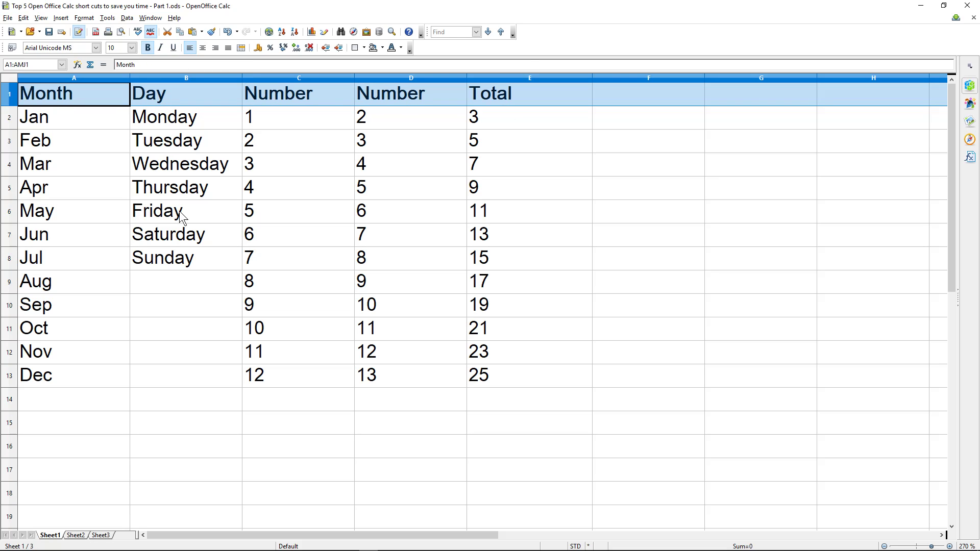
pyautogui.click(182, 216)
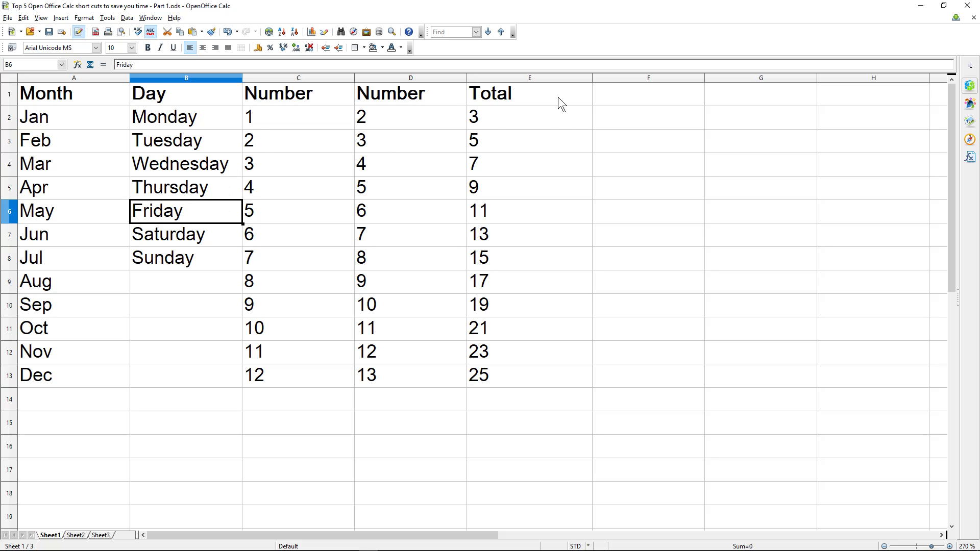
# - Add the heading 'Cost for car fuel' in F1
pyautogui.click(626, 100)
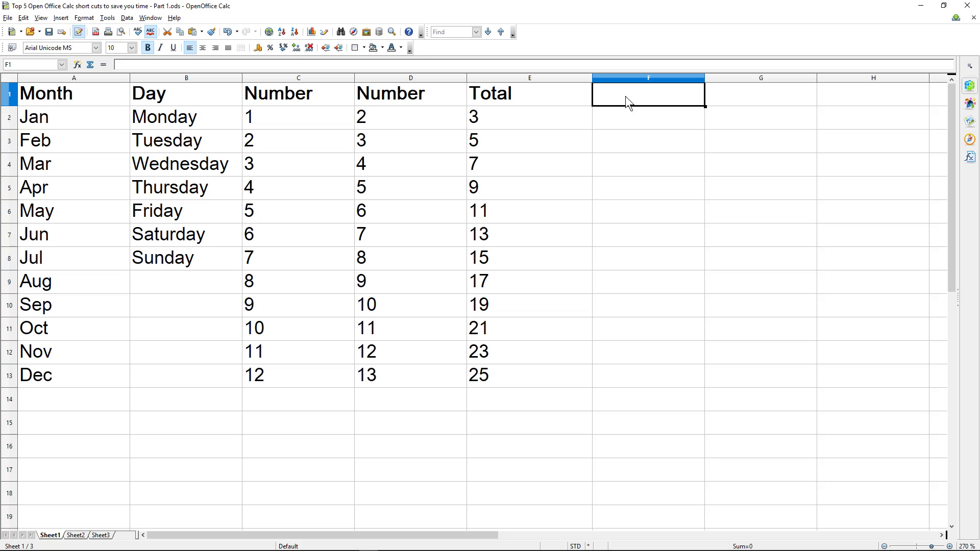
pyautogui.write('C')
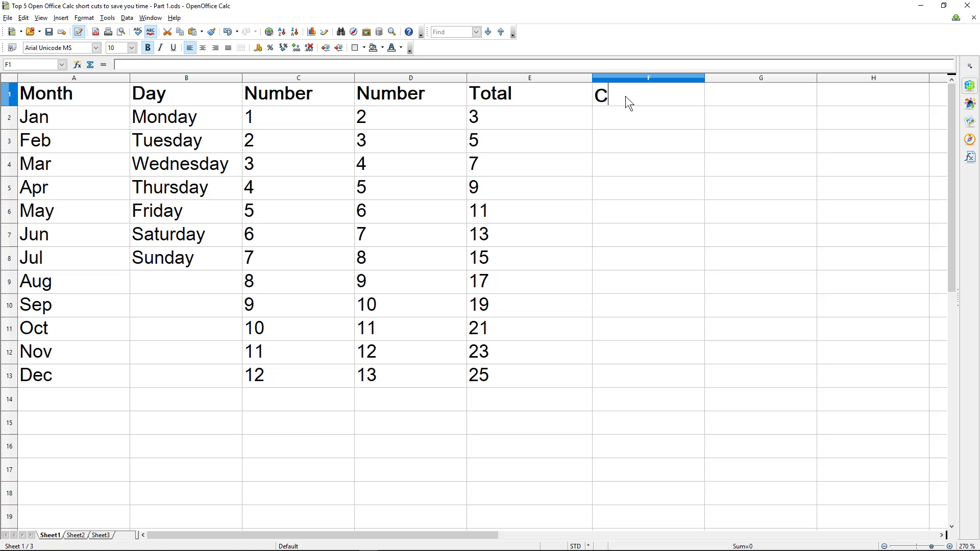
pyautogui.write('ost for car fuel')
pyautogui.press('Return')
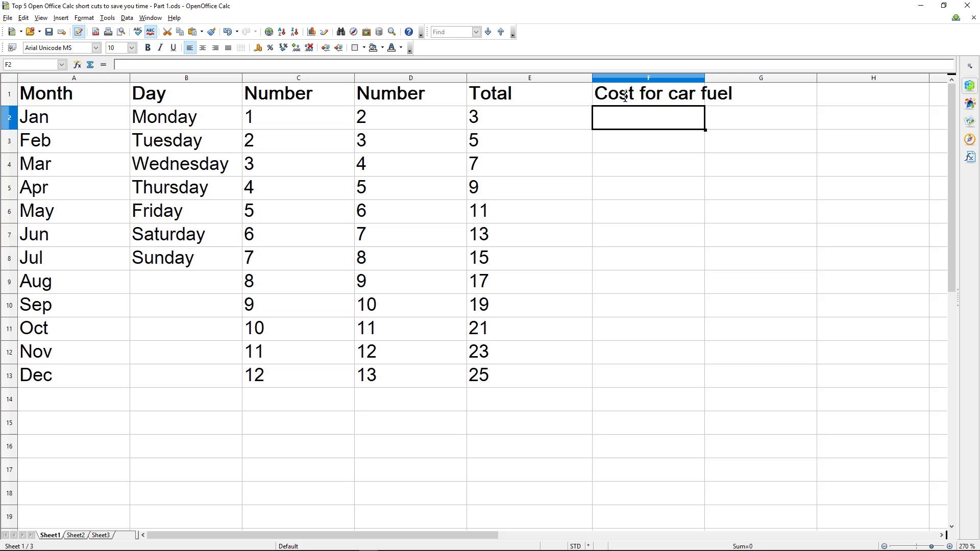
# - Format column F as pound currency
pyautogui.click(638, 76)
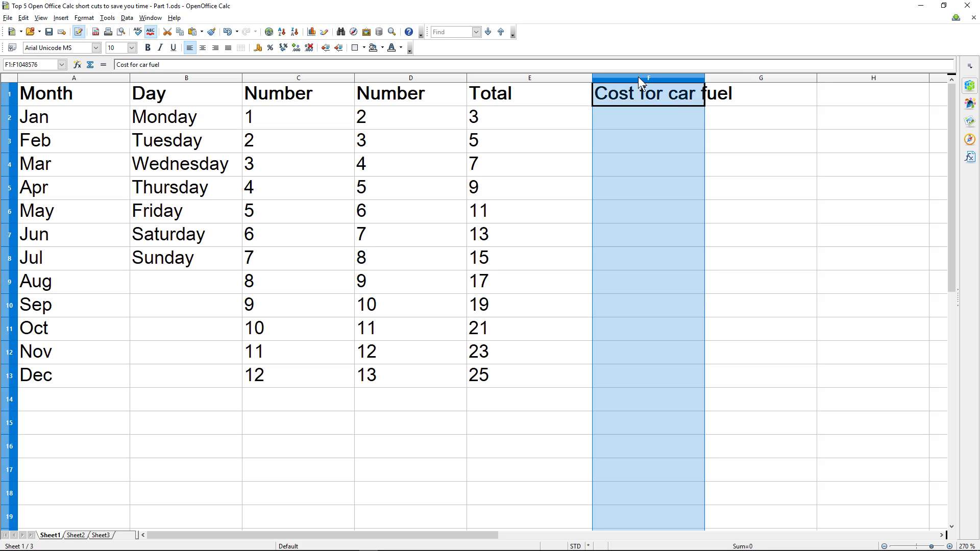
pyautogui.rightClick(638, 77)
pyautogui.click(667, 84)
pyautogui.click(434, 353)
pyautogui.click(540, 506)
# - Enter £500 and £455, then extend the cost series down to F13
pyautogui.click(647, 123)
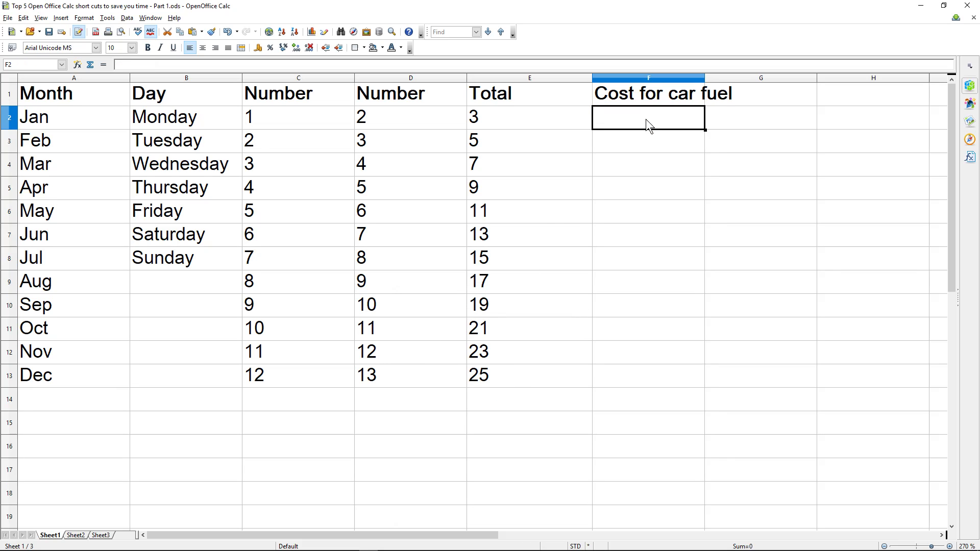
pyautogui.write('500')
pyautogui.press('Return')
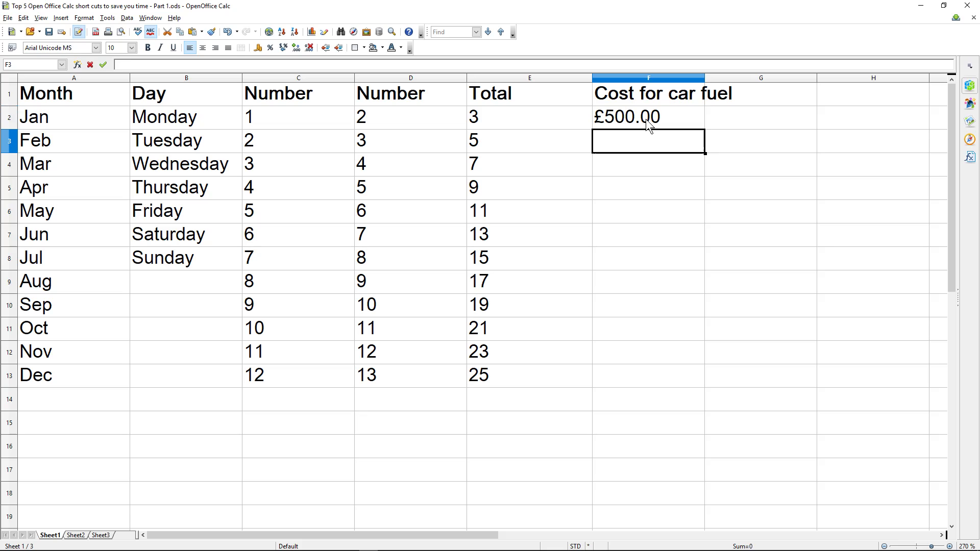
pyautogui.write('455')
pyautogui.press('Return')
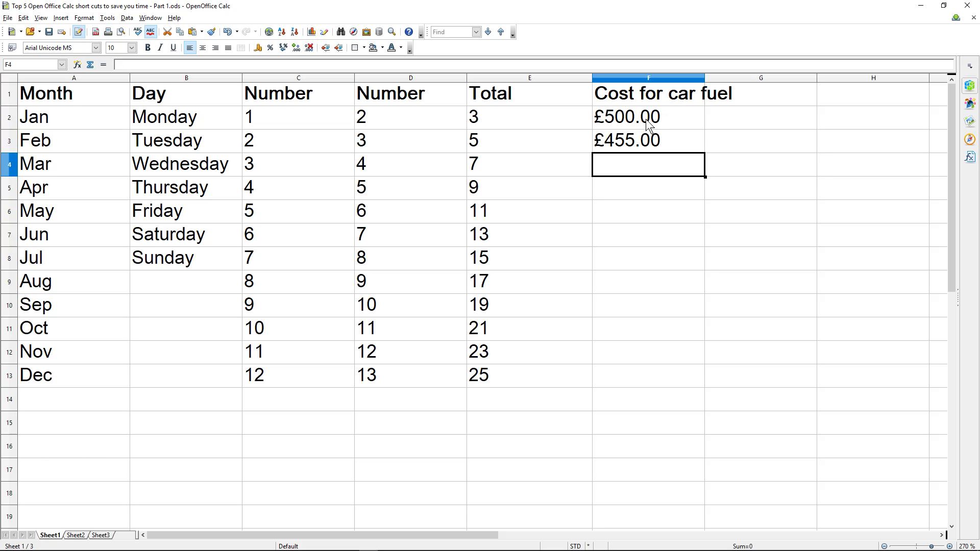
pyautogui.click(665, 137)
pyautogui.moveTo(704, 152); pyautogui.dragTo(690, 386)
pyautogui.click(659, 308)
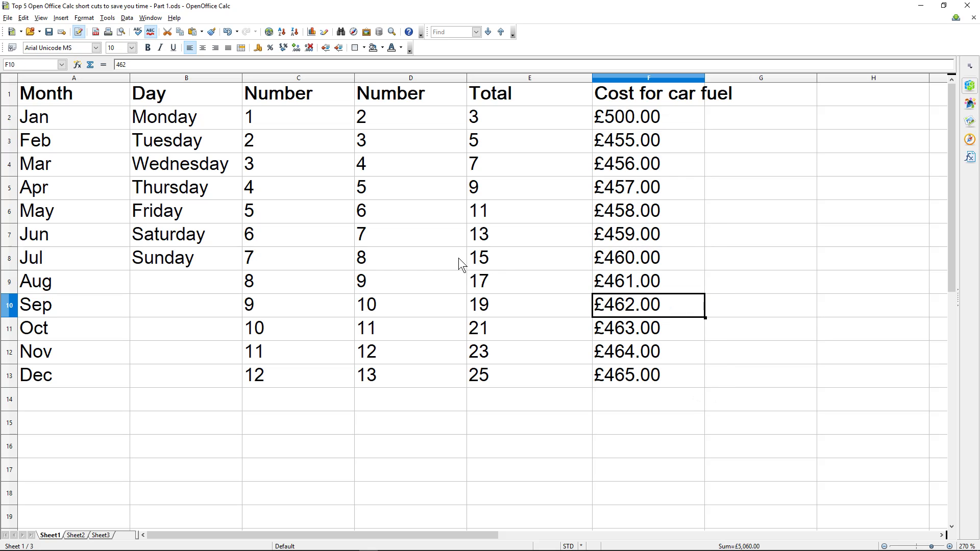
pyautogui.moveTo(466, 79); pyautogui.dragTo(416, 83)
# - Shrink columns A through F until headings and day names are cut off, then select the whole sheet
pyautogui.moveTo(355, 79); pyautogui.dragTo(305, 82)
pyautogui.moveTo(242, 78); pyautogui.dragTo(197, 80)
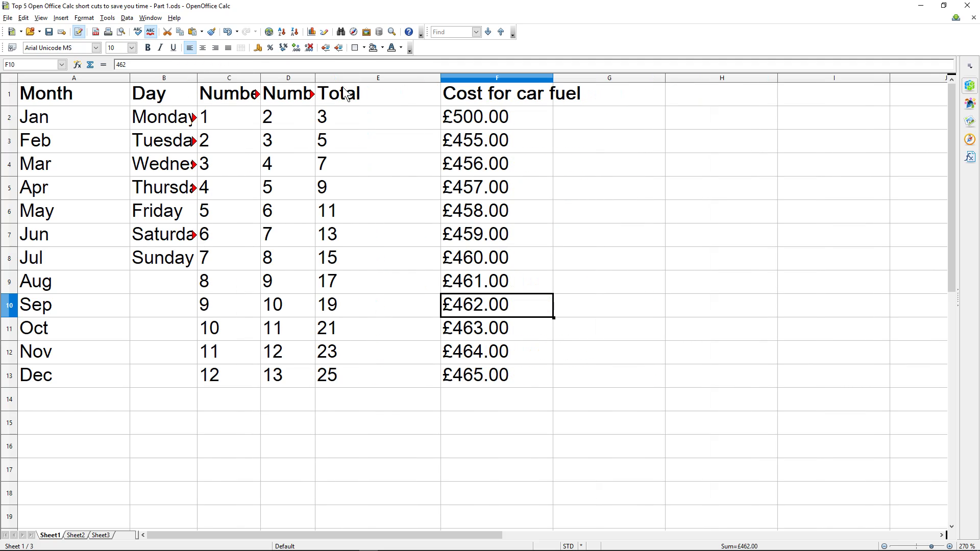
pyautogui.moveTo(441, 80); pyautogui.dragTo(357, 81)
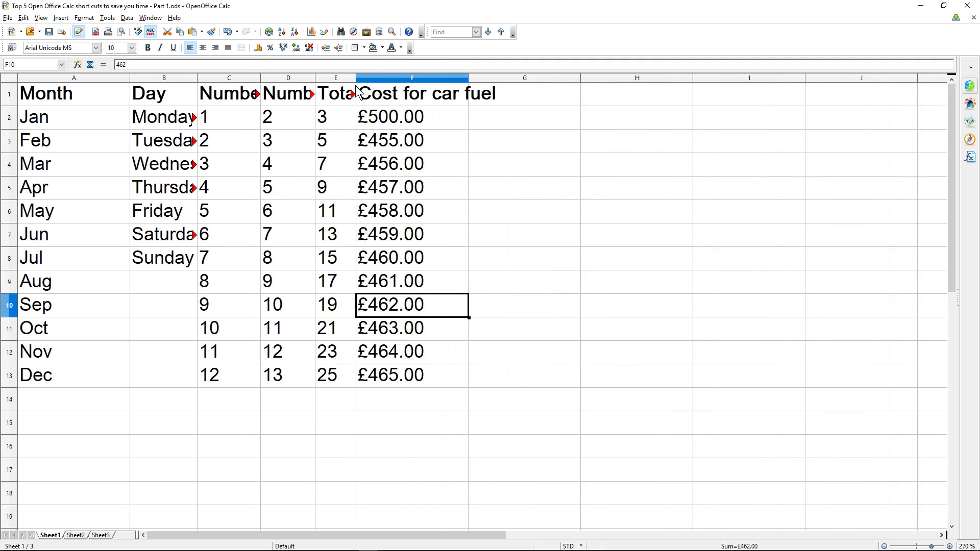
pyautogui.moveTo(130, 79); pyautogui.dragTo(66, 79)
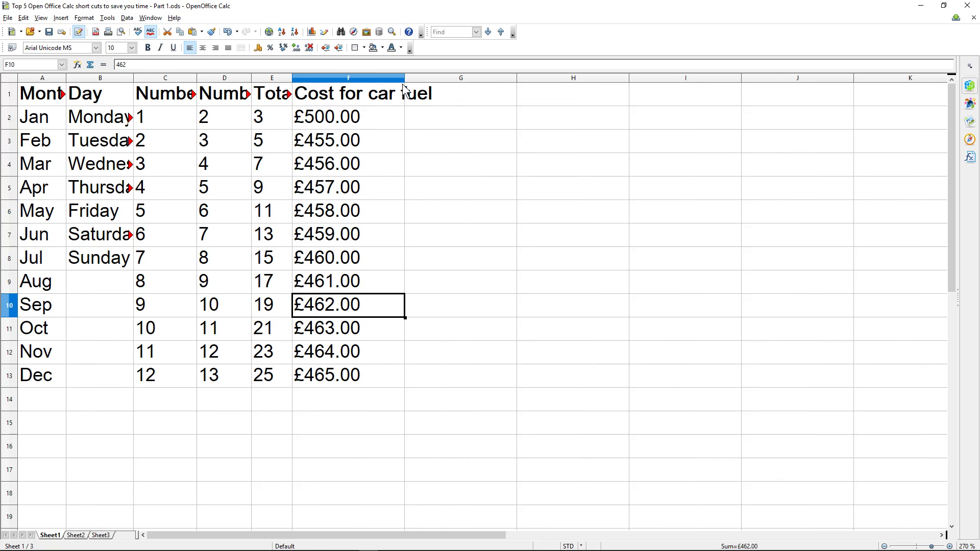
pyautogui.moveTo(404, 78); pyautogui.dragTo(374, 78)
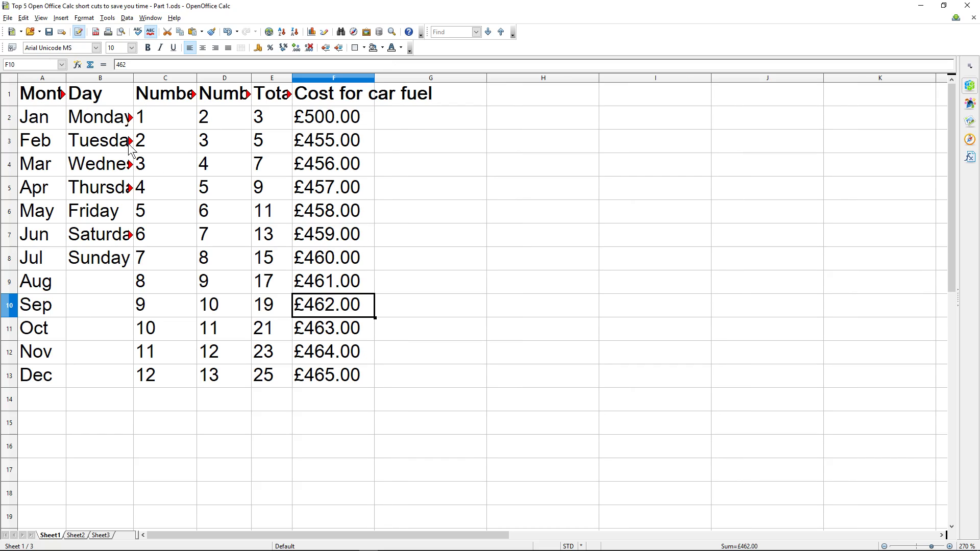
pyautogui.click(105, 121)
pyautogui.click(107, 141)
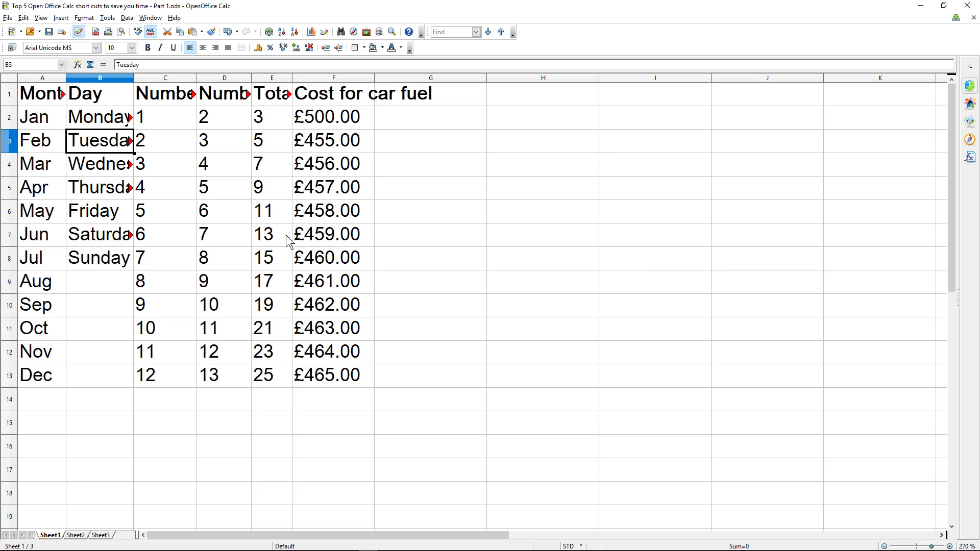
pyautogui.click(12, 78)
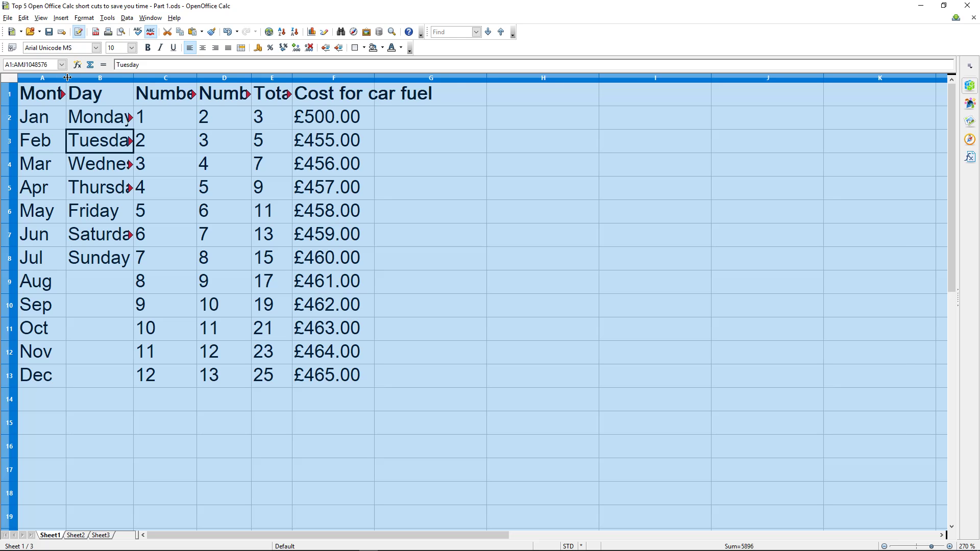
# - Auto-fit columns A–F, then narrow column F to '###' and refit it so fuel costs show fully
pyautogui.doubleClick(67, 77)
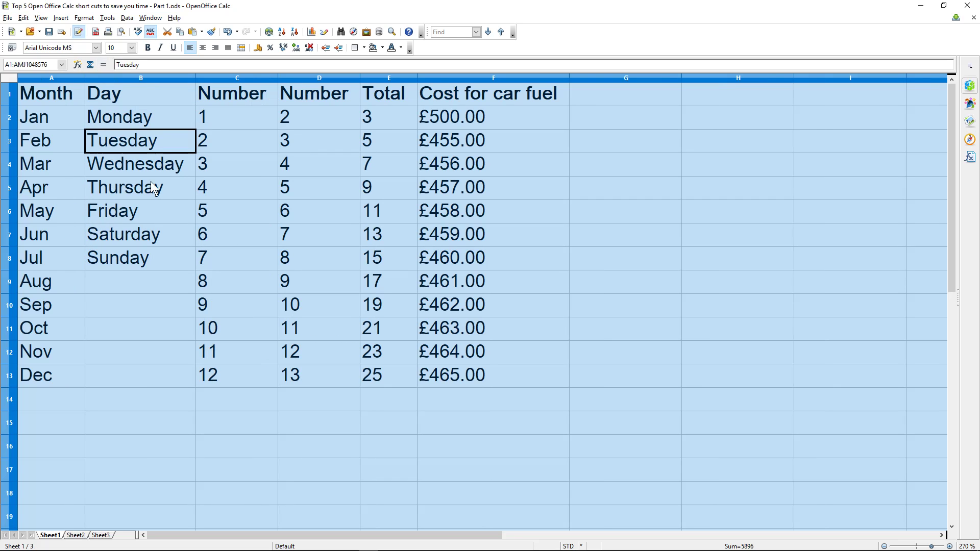
pyautogui.click(14, 129)
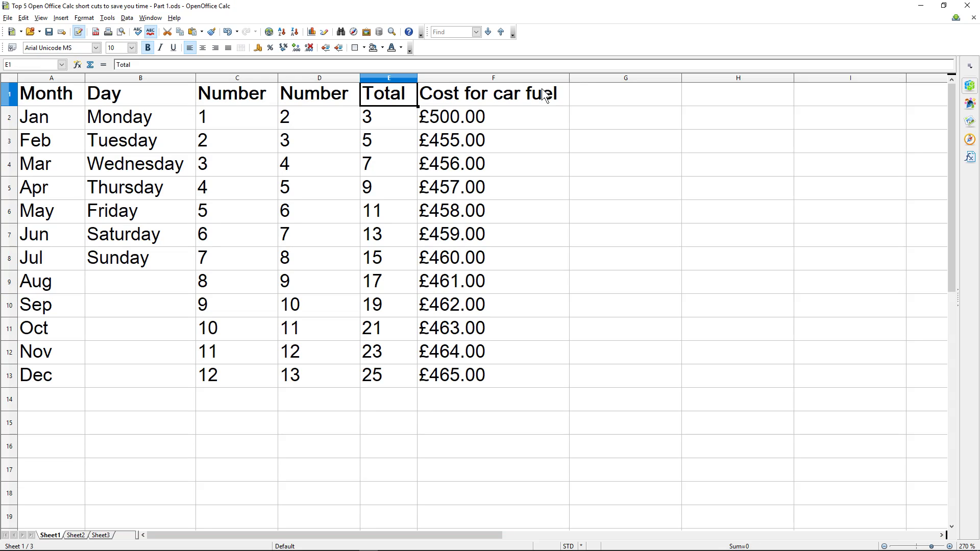
pyautogui.moveTo(569, 77); pyautogui.dragTo(463, 78)
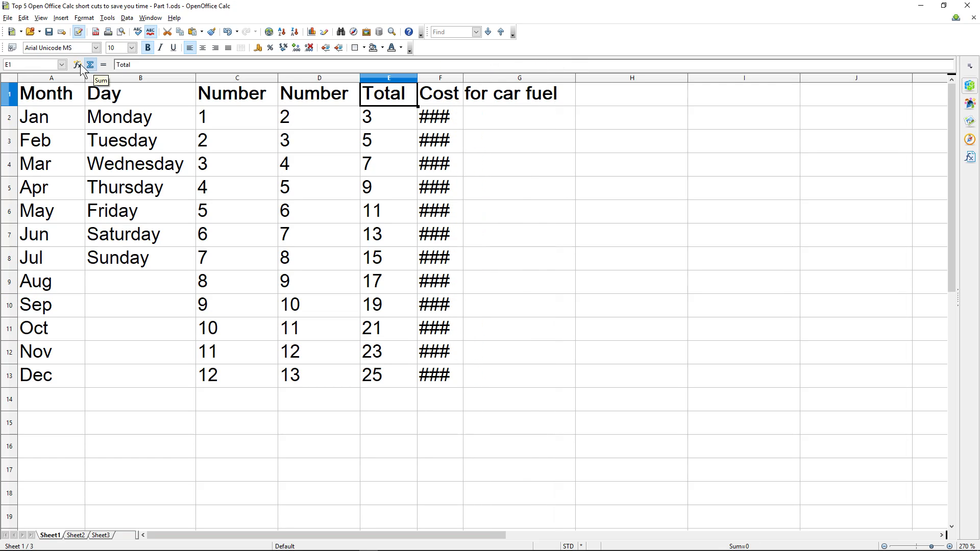
pyautogui.hotkey('ctrl', 'a')
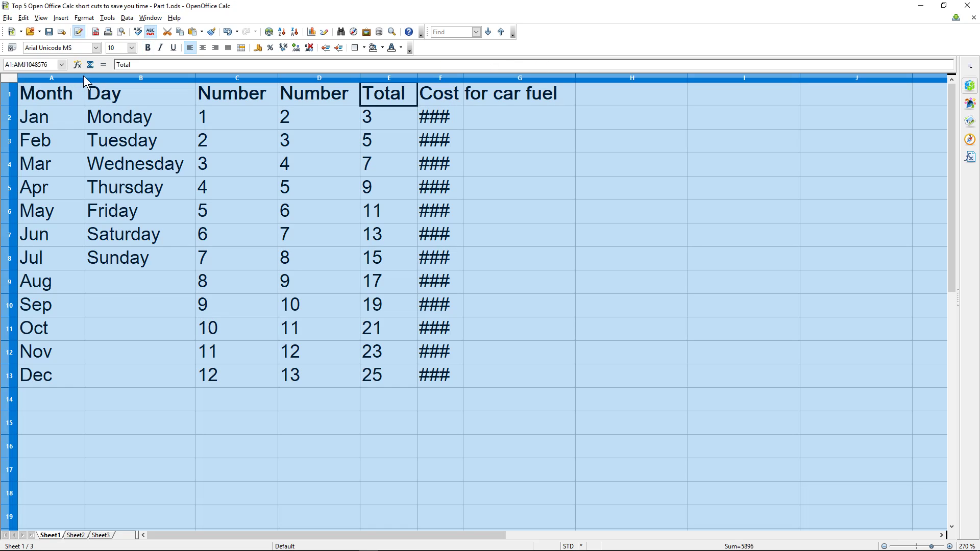
pyautogui.doubleClick(85, 79)
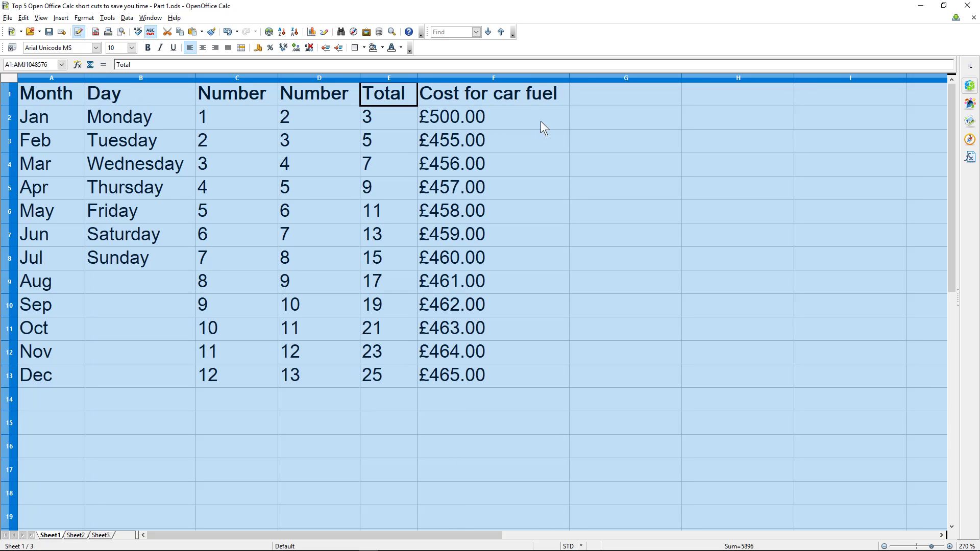
pyautogui.click(525, 253)
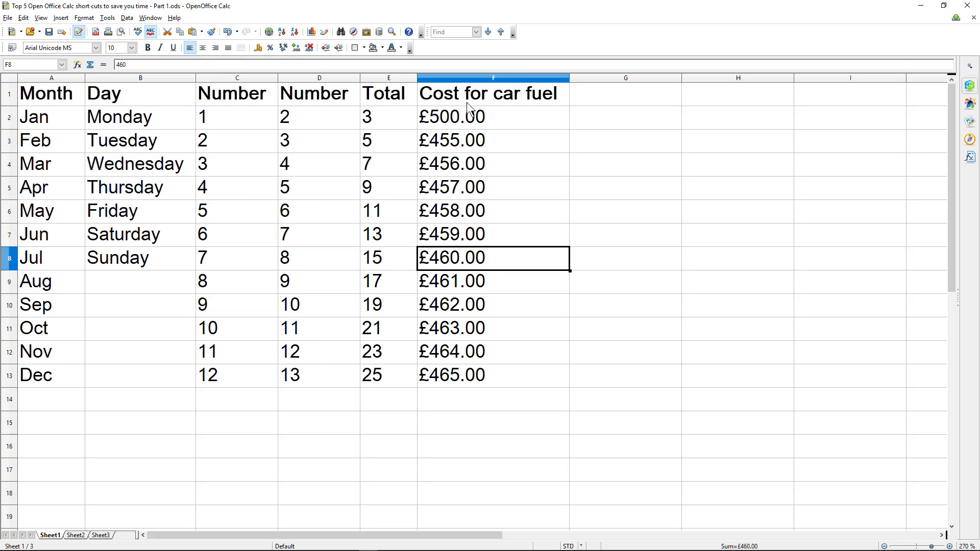